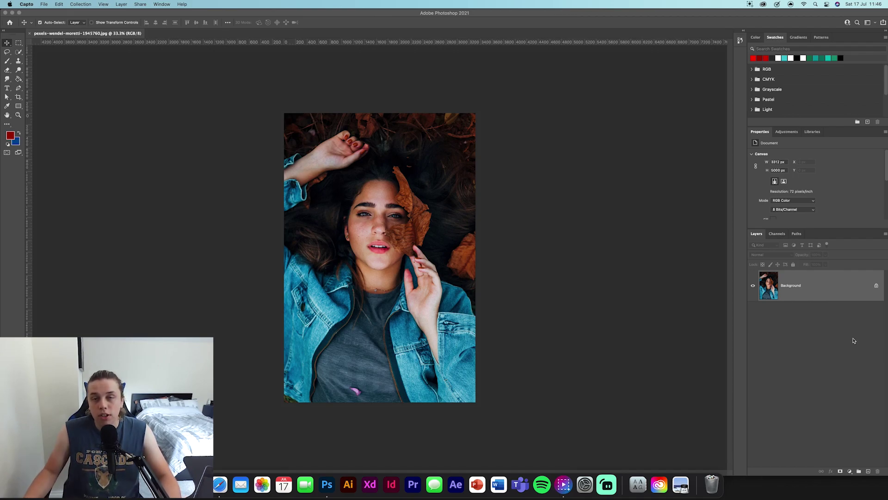
Add a Gradient Map adjustment layer above the Background photo and open its gradient for editing.
click(850, 471)
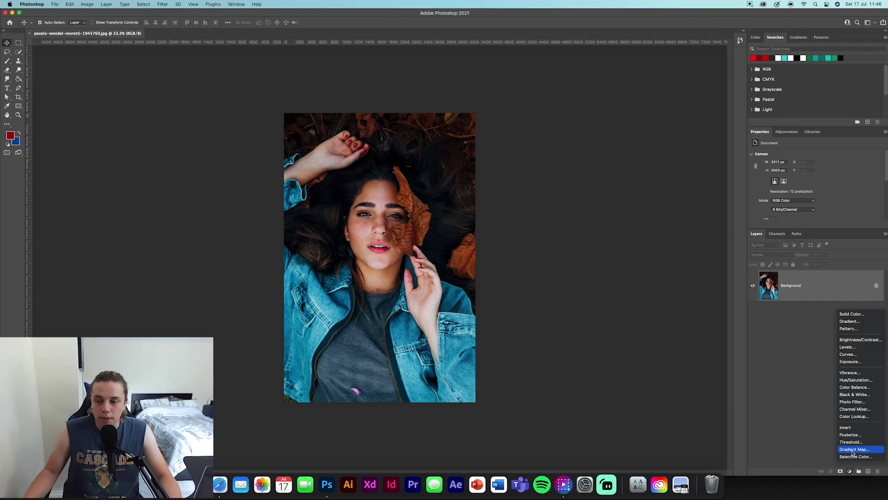
click(853, 449)
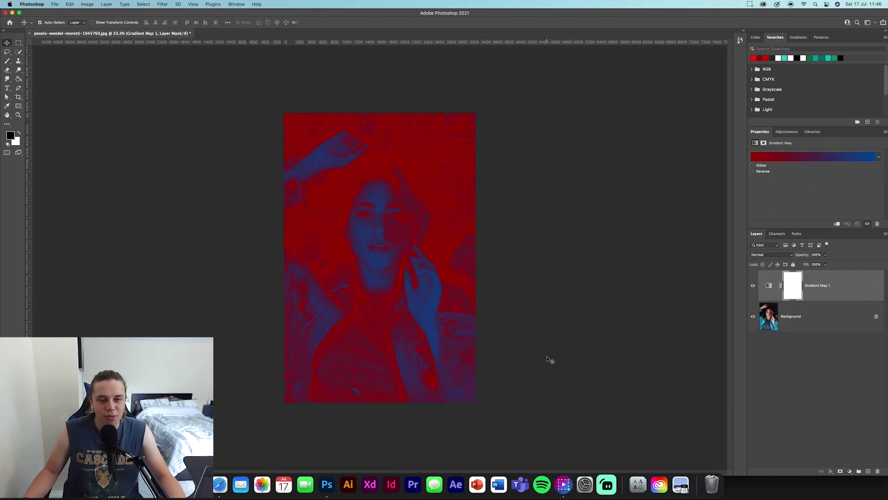
click(771, 285)
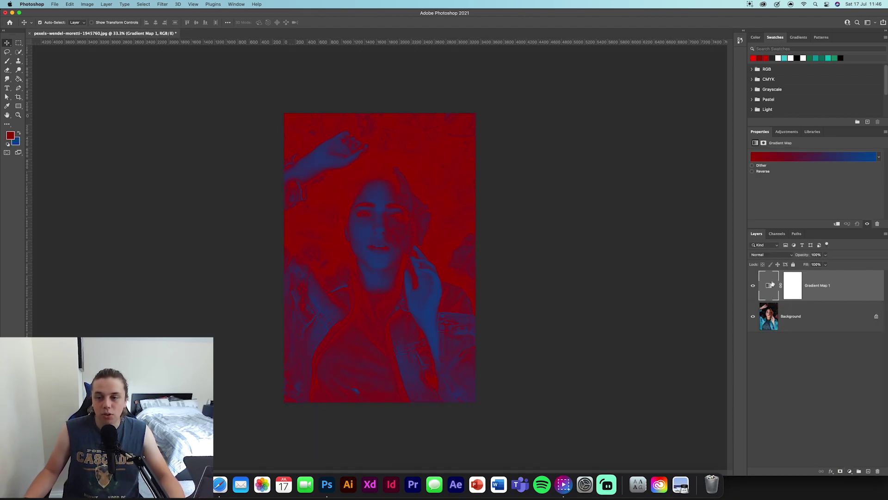
click(792, 158)
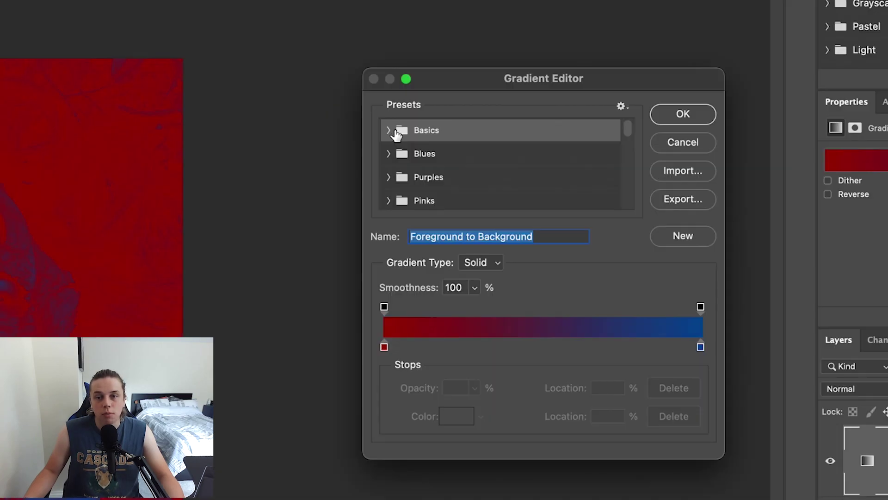
Apply the Black, White preset from the Basics group to the gradient map.
click(564, 144)
click(595, 155)
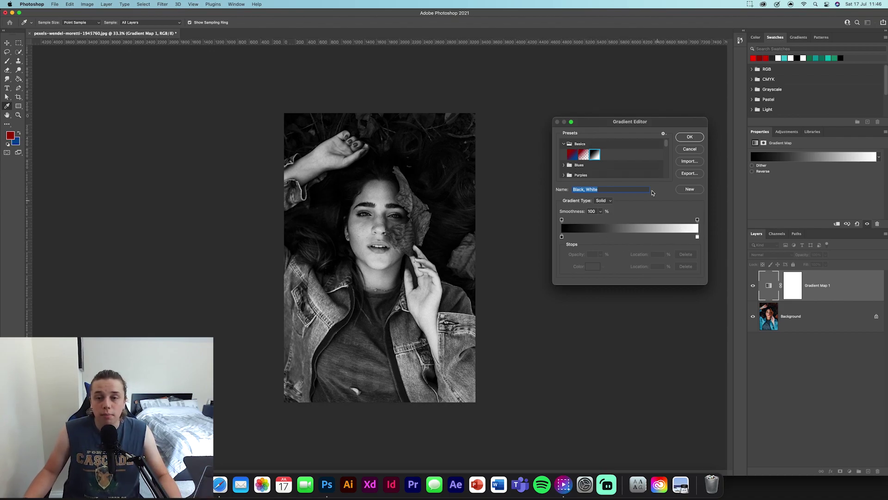
click(564, 144)
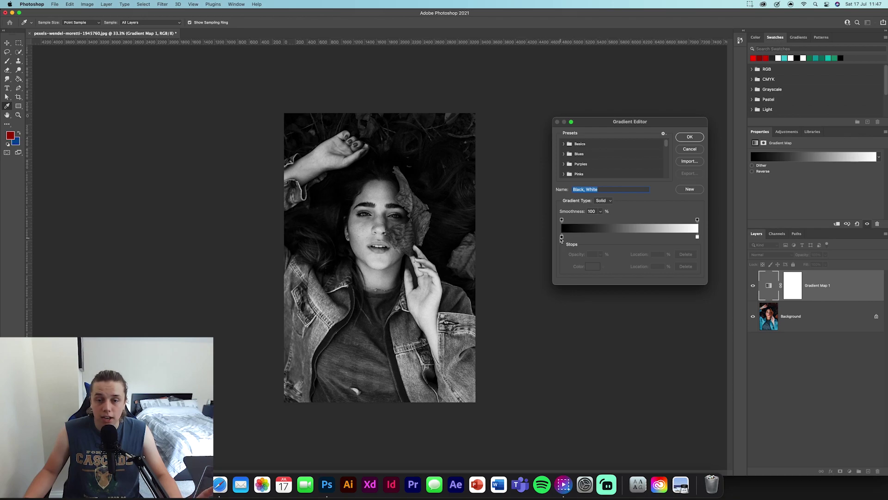
Test the gradient's color stops by moving and restoring the black and white ends, and adding and removing a white stop at 66%.
drag(562, 238, 604, 239)
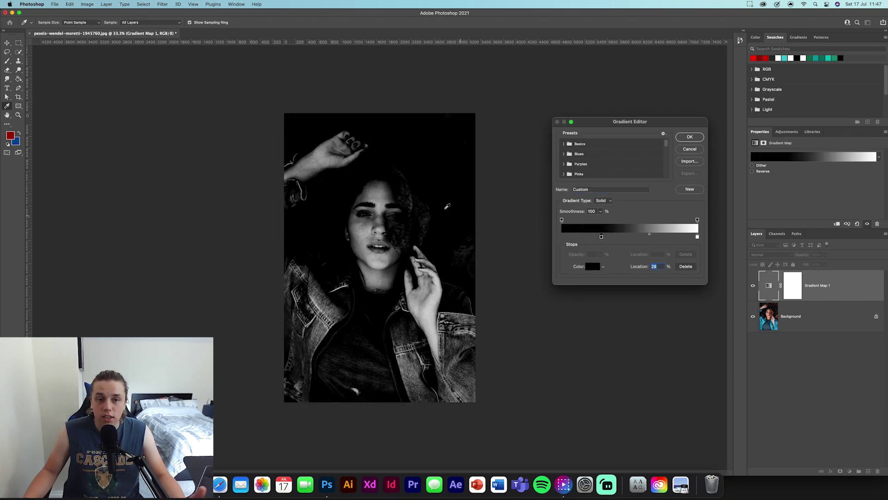
key(super+z)
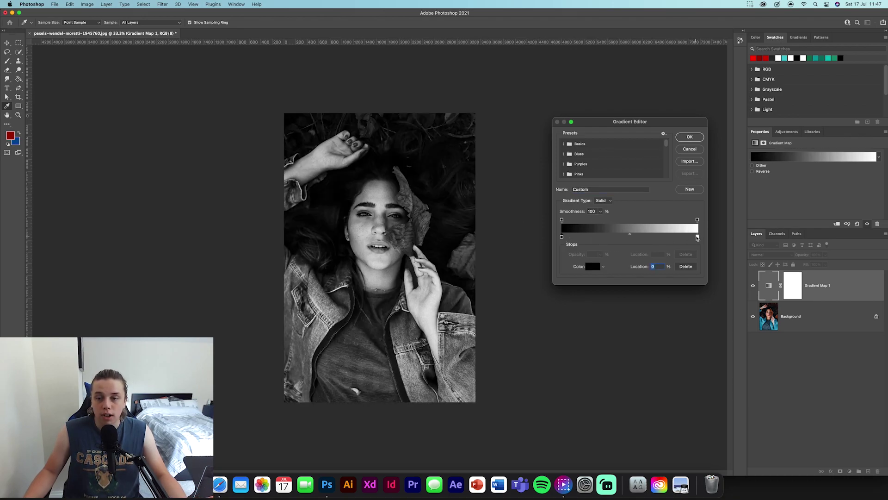
mouse_move(698, 238)
mouse_down()
mouse_move(634, 238)
mouse_move(703, 237)
mouse_move(660, 246)
mouse_move(564, 238)
mouse_move(704, 234)
mouse_up()
drag(579, 238, 557, 239)
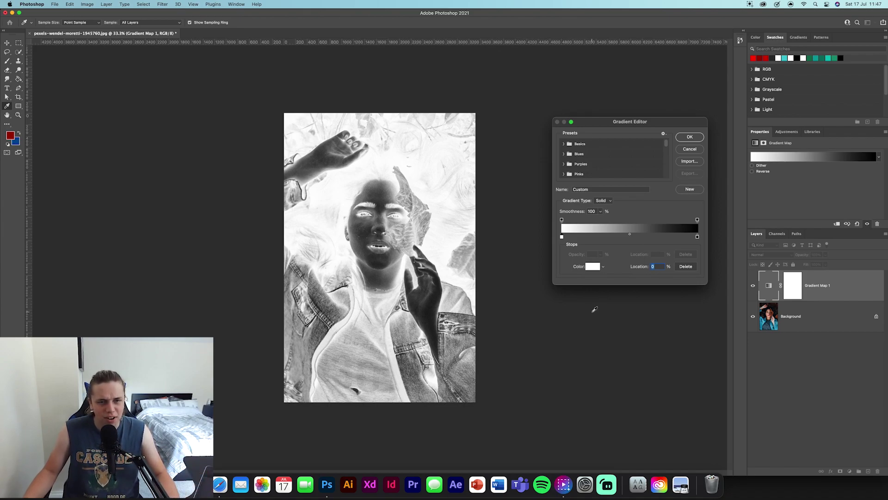
mouse_move(563, 237)
mouse_down()
mouse_move(665, 237)
mouse_move(562, 237)
mouse_up()
drag(665, 237, 707, 238)
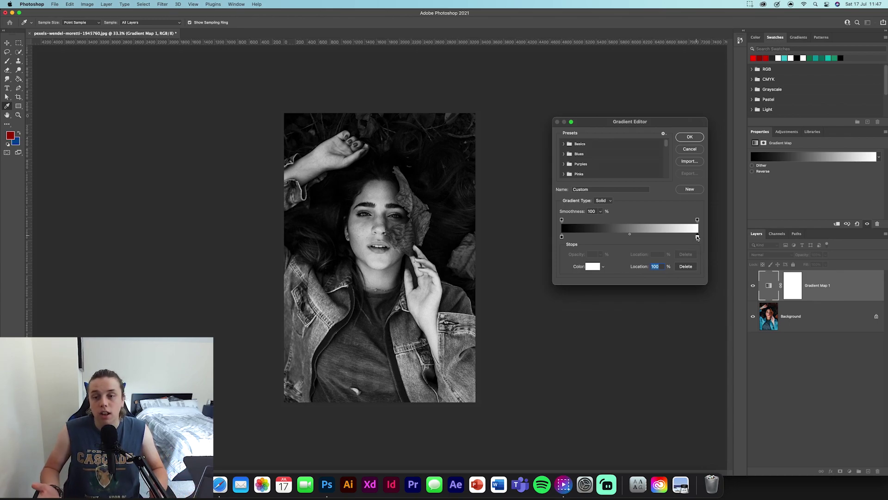
click(654, 237)
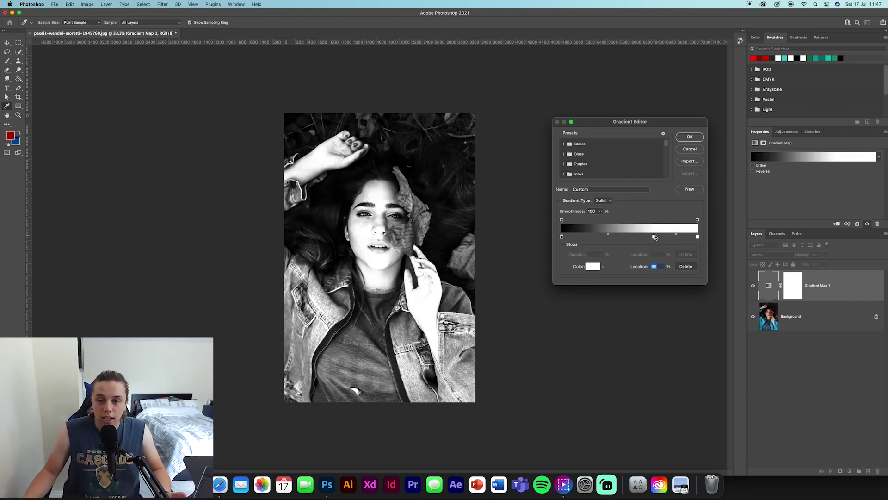
drag(654, 237, 655, 245)
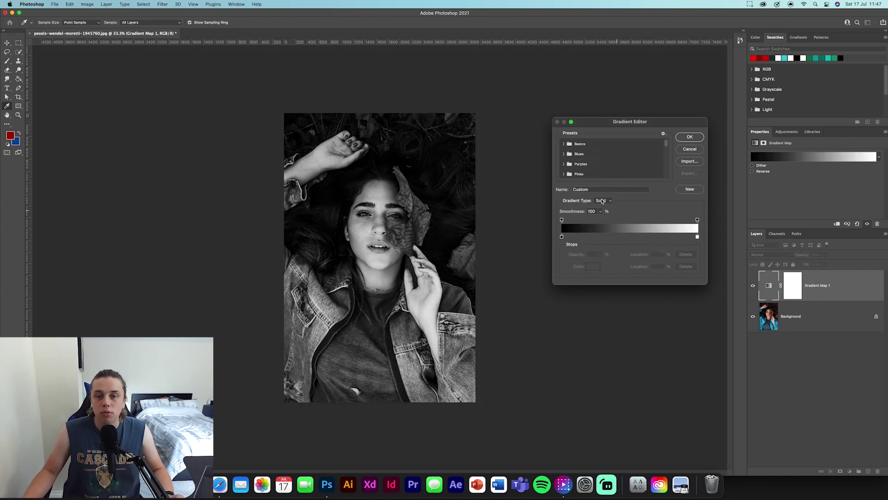
Enlarge the preset list and apply the Blue_20 preset from the Blues group.
drag(584, 116, 584, 79)
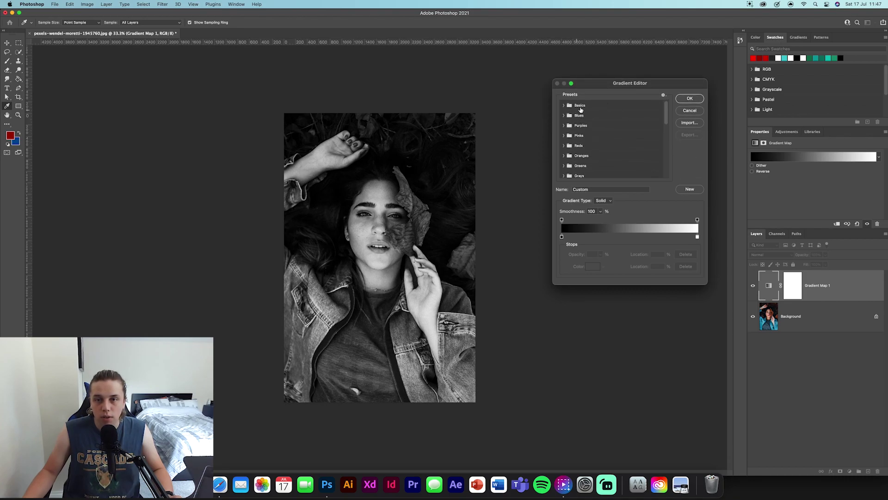
click(576, 116)
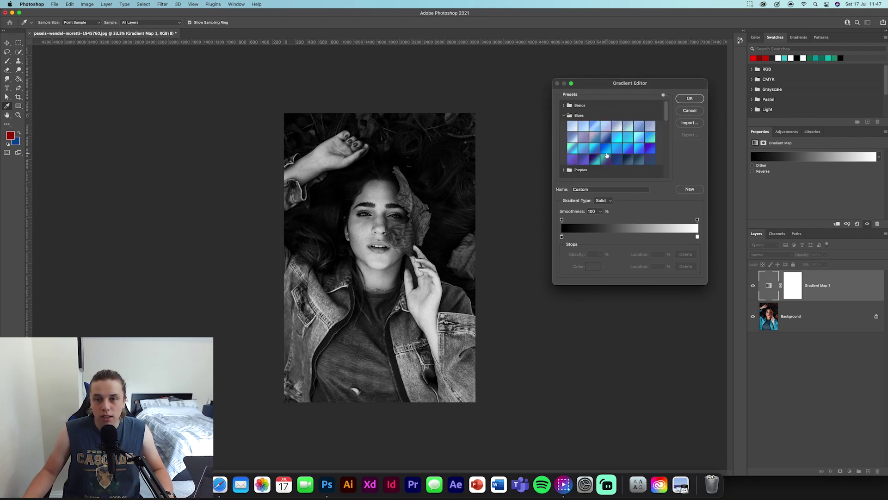
click(606, 150)
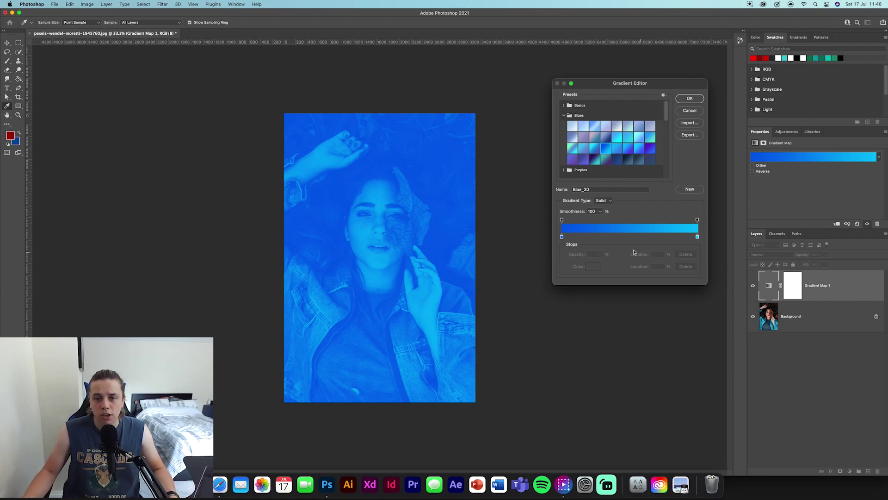
Change the gradient's highlight-end stop color to turquoise 00fff0.
click(697, 237)
double_click(698, 238)
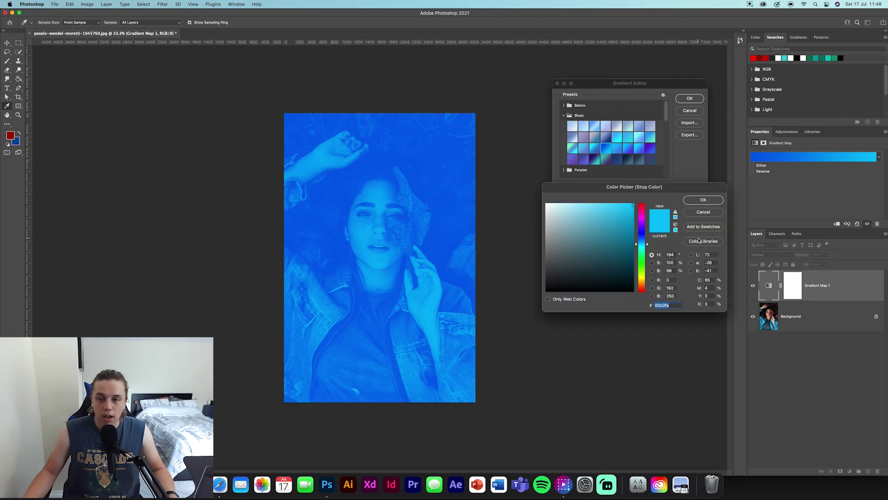
drag(641, 243, 641, 248)
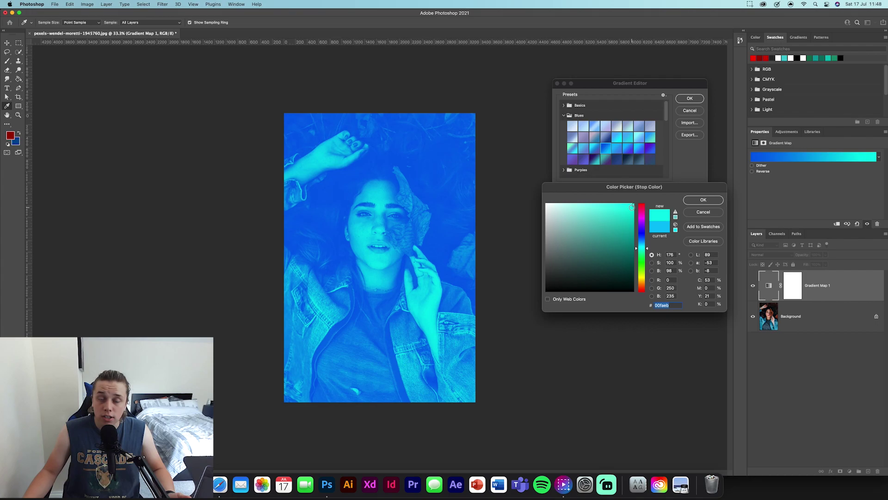
mouse_move(632, 211)
mouse_down()
mouse_move(576, 201)
mouse_move(621, 225)
mouse_move(623, 240)
mouse_move(644, 183)
mouse_up()
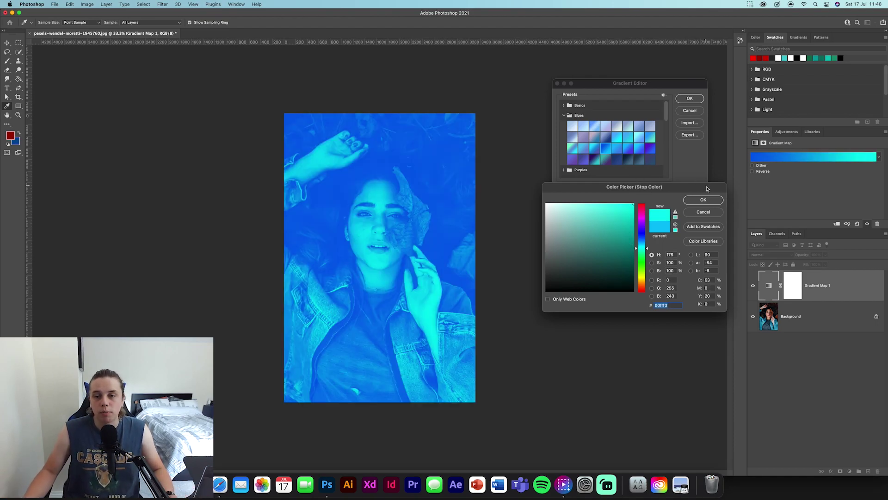
click(703, 200)
Change the gradient's shadow-end stop color to a muted dark blue, 234577.
double_click(561, 237)
drag(623, 224, 634, 237)
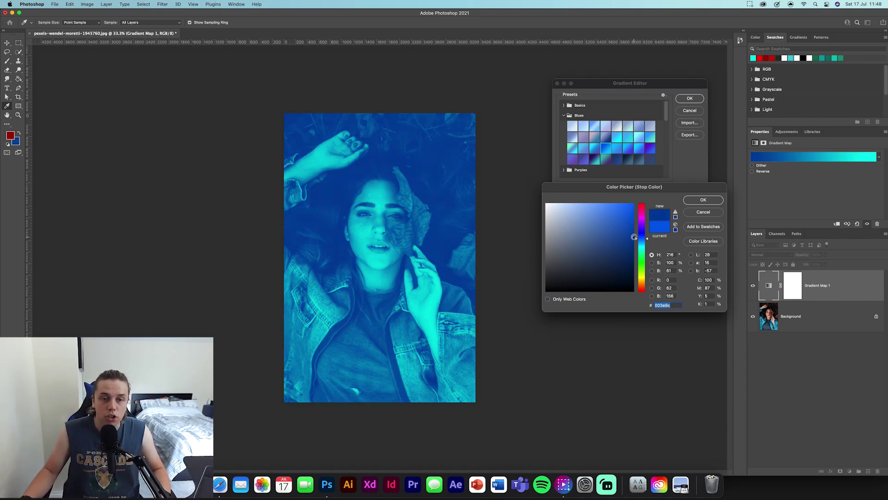
mouse_move(634, 237)
mouse_down()
mouse_move(632, 251)
mouse_move(608, 249)
mouse_up()
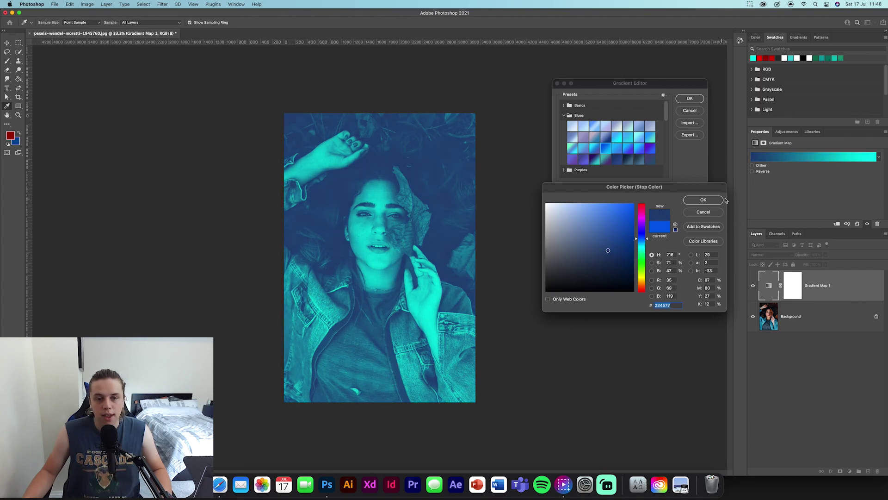
click(705, 203)
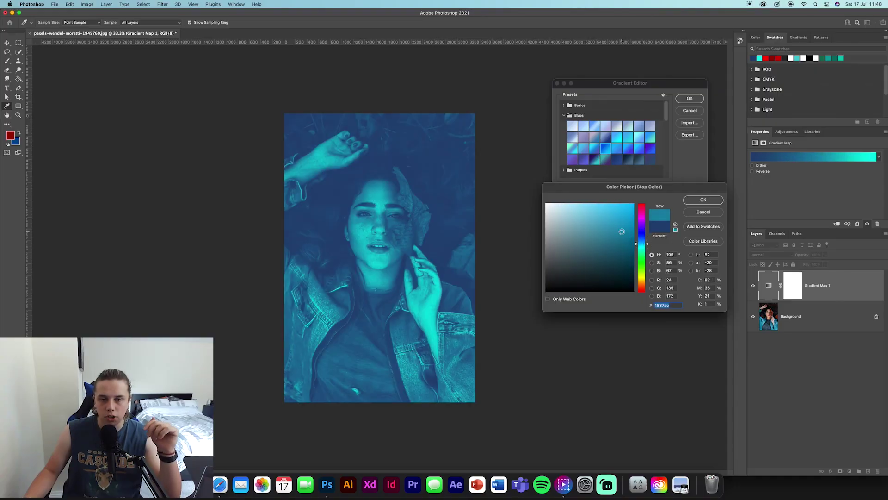
Give the stop in the middle of the gradient the color 1887ac and accept the edited gradient.
click(693, 200)
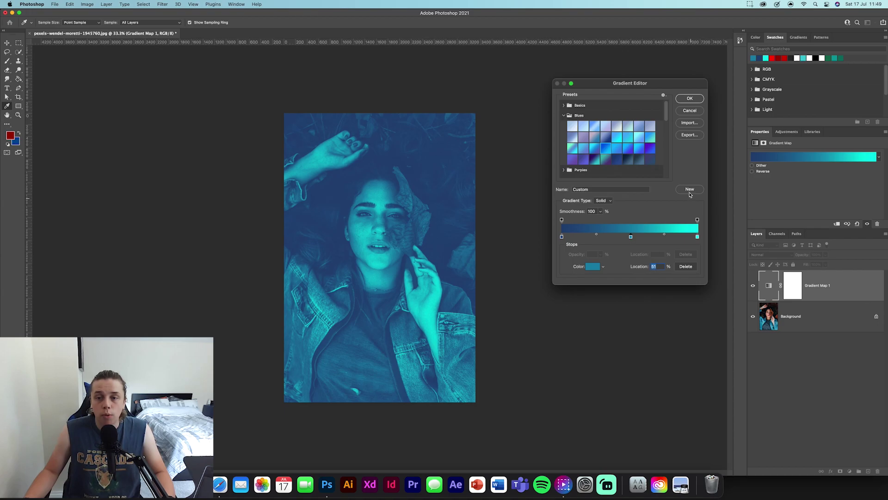
click(688, 99)
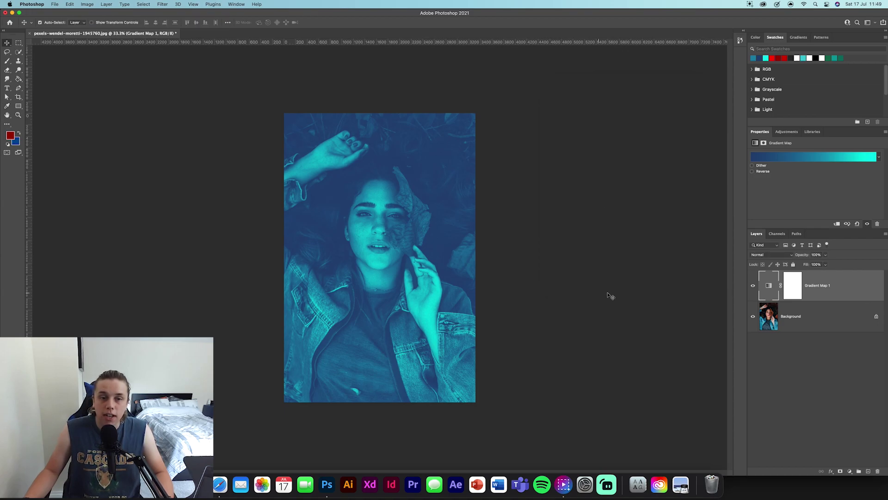
Try the Soft Light blend mode on the Gradient Map 1 layer.
click(771, 255)
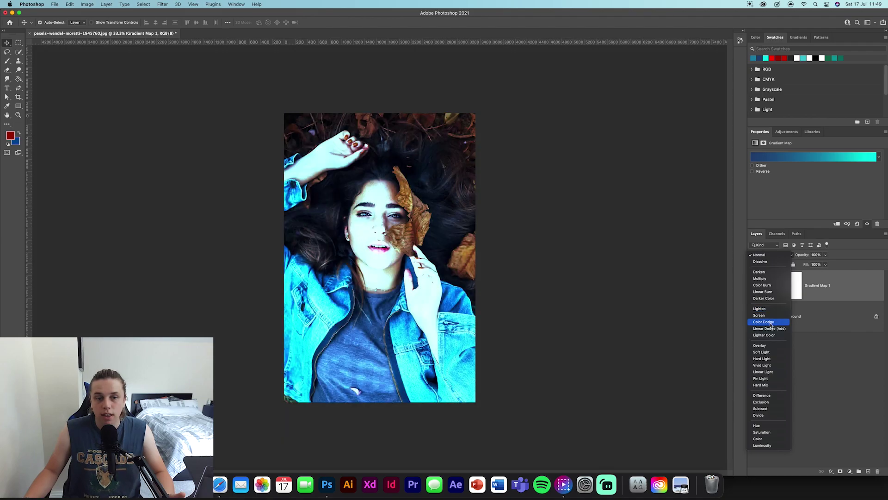
click(761, 352)
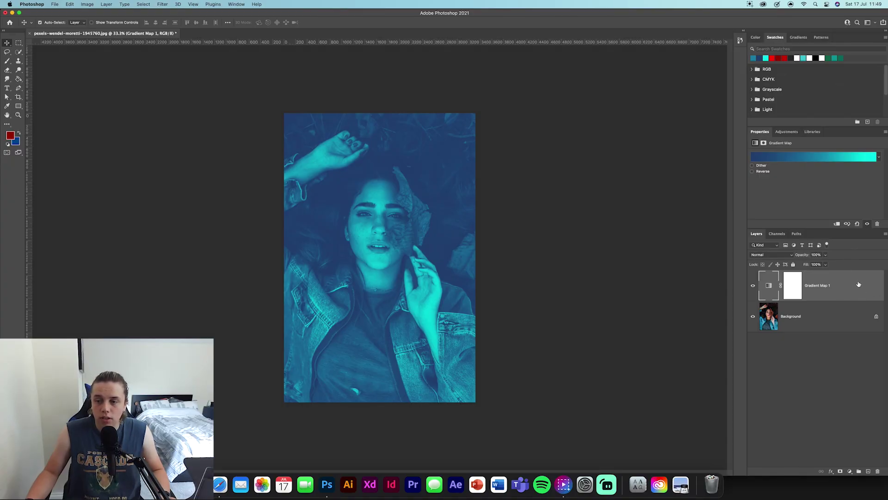
Open the layer style blending options of Gradient Map 1 and place the dialog clear of the photo.
double_click(859, 283)
drag(744, 220, 617, 93)
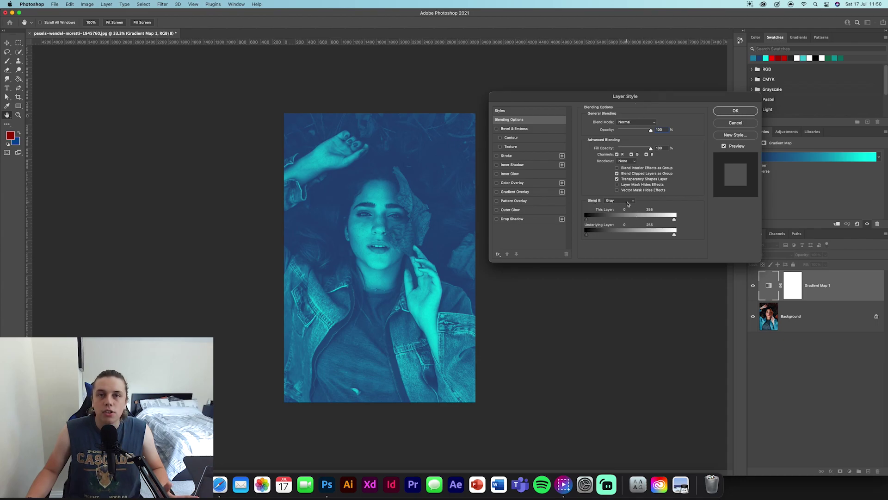
Test the Blend If This Layer range by shifting its black and white limits and restoring them to 0 and 255.
click(598, 221)
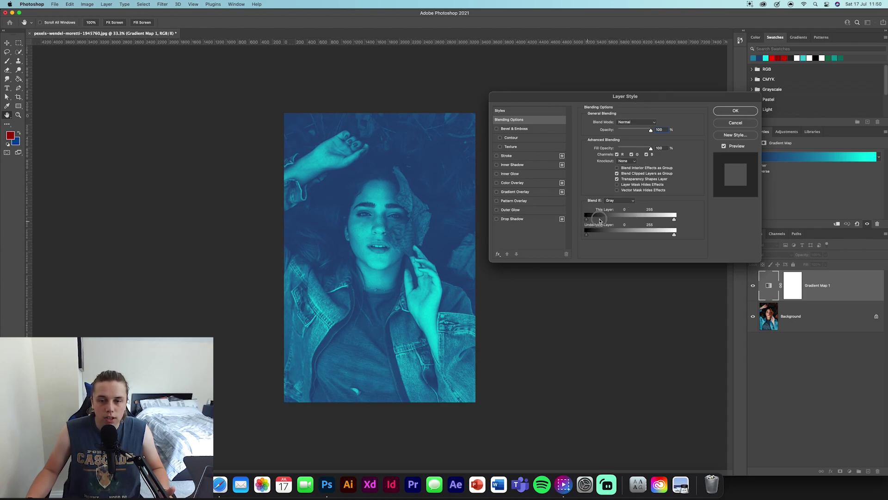
mouse_move(586, 221)
mouse_down()
mouse_move(630, 220)
mouse_move(581, 220)
mouse_up()
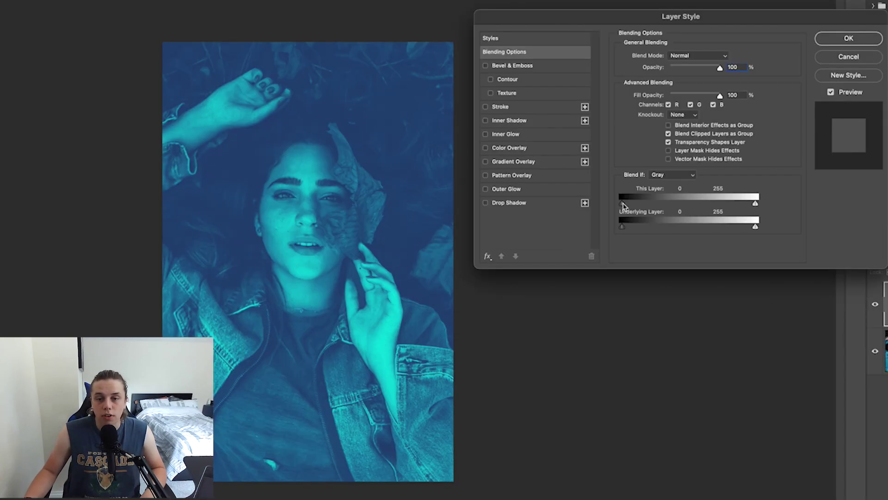
drag(588, 220, 633, 220)
drag(693, 204, 603, 207)
drag(756, 203, 654, 207)
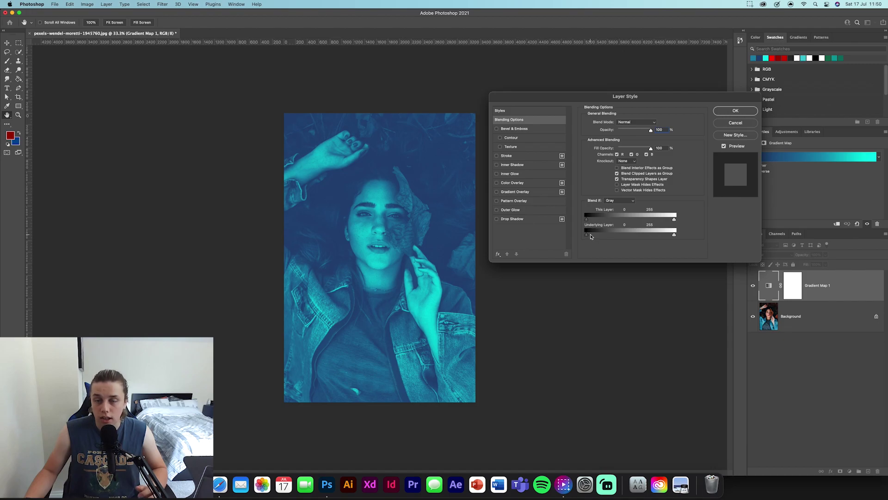
Test the Blend If Underlying Layer range by shifting its black and white limits and restoring them to 0 and 255.
mouse_move(588, 237)
mouse_down()
mouse_move(609, 237)
mouse_move(599, 237)
mouse_up()
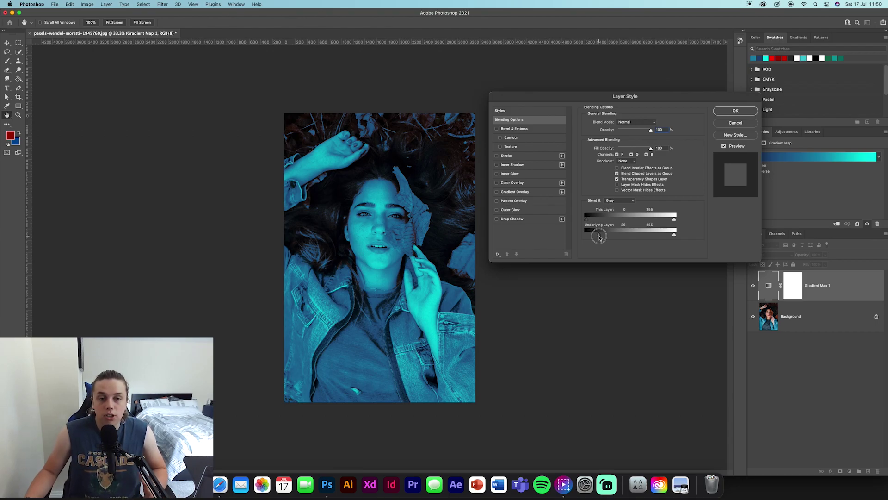
mouse_move(599, 237)
mouse_down()
mouse_move(625, 237)
mouse_move(586, 235)
mouse_up()
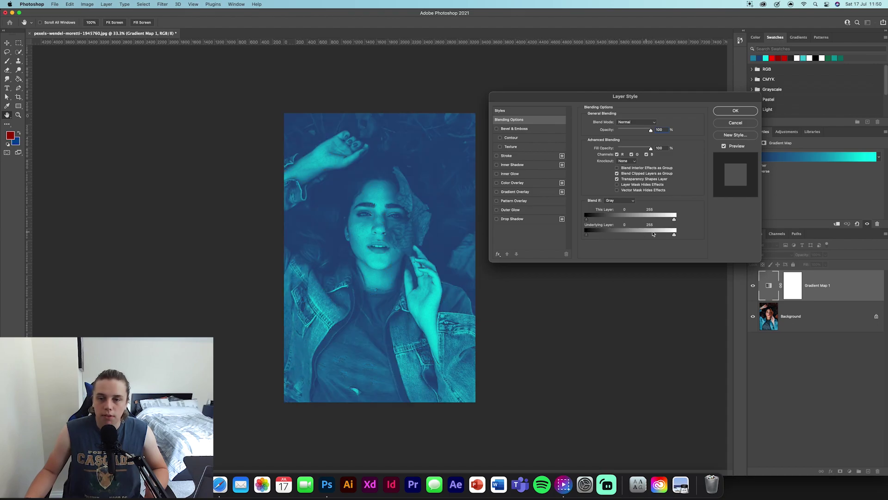
drag(674, 236, 593, 242)
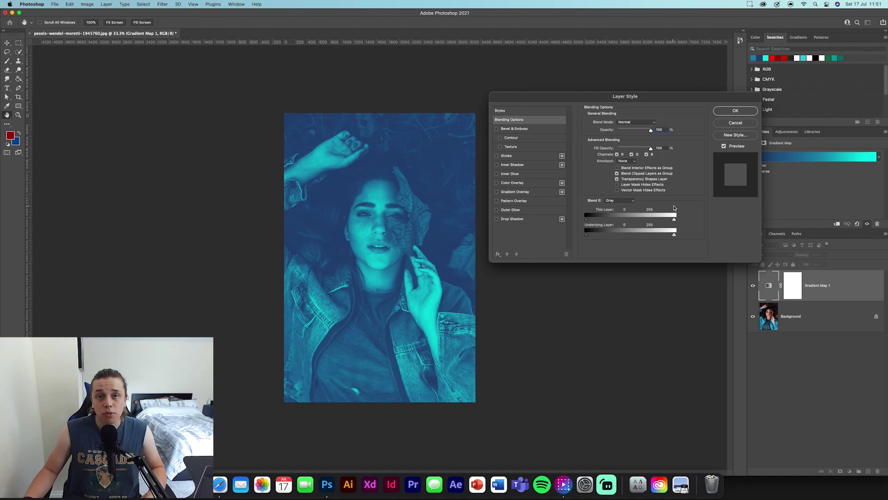
Try splitting the This Layer white limit for a soft transition, undo it, and test the black limit.
alt+drag(674, 224, 601, 225)
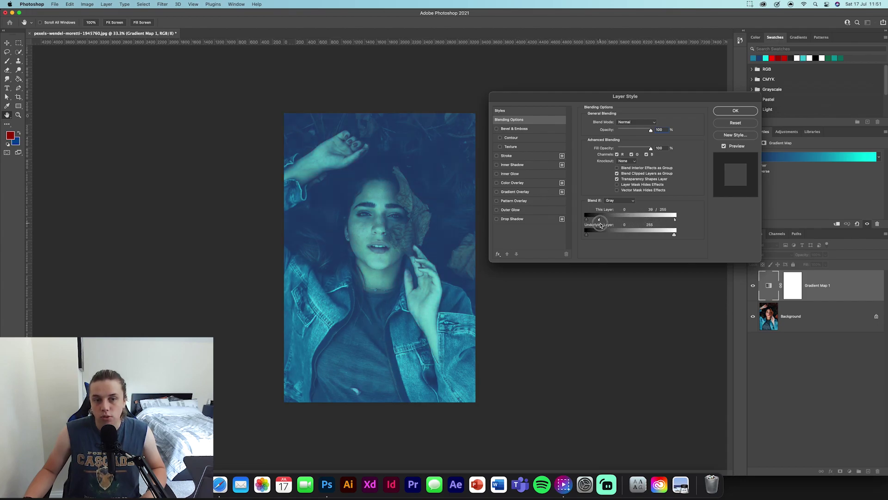
key(super+z)
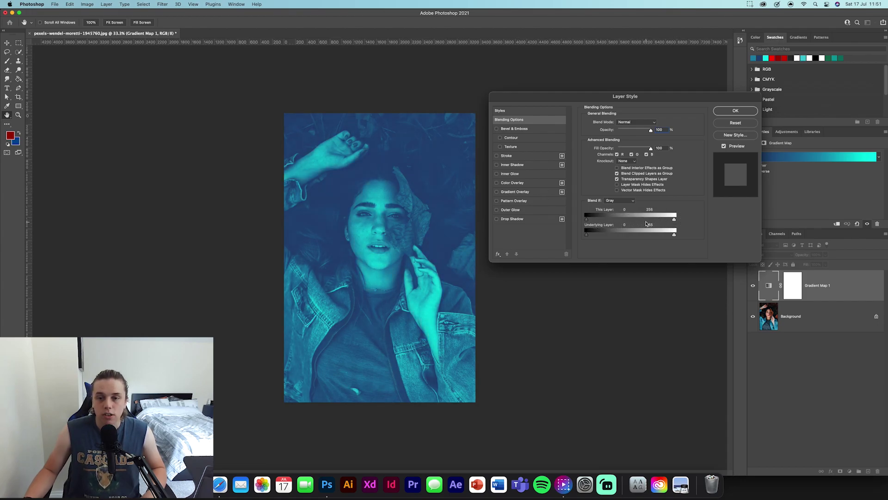
mouse_move(588, 222)
mouse_down()
mouse_move(624, 219)
mouse_move(577, 217)
mouse_up()
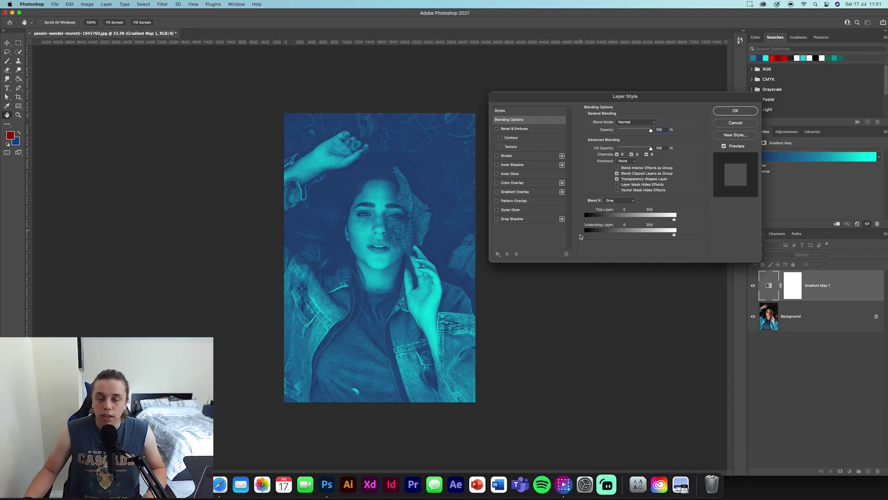
Try splitting the Underlying Layer white limit to soften the transition in the Gray Blend If channel.
drag(675, 235, 612, 234)
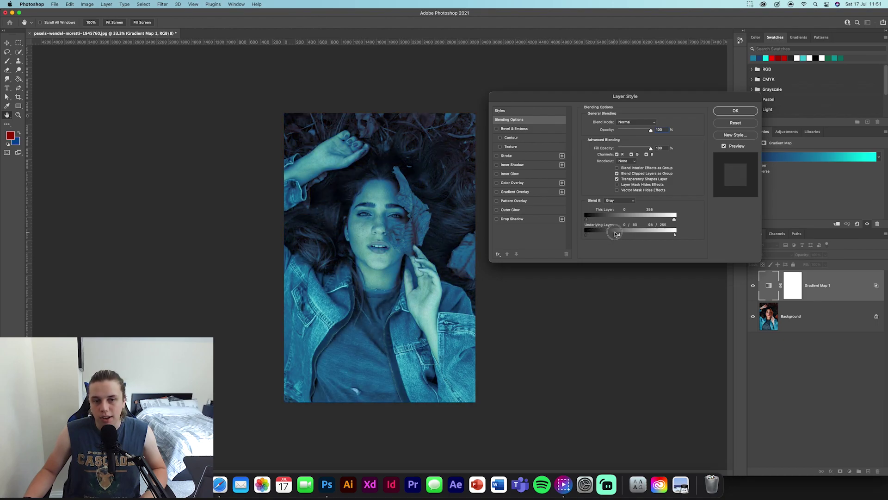
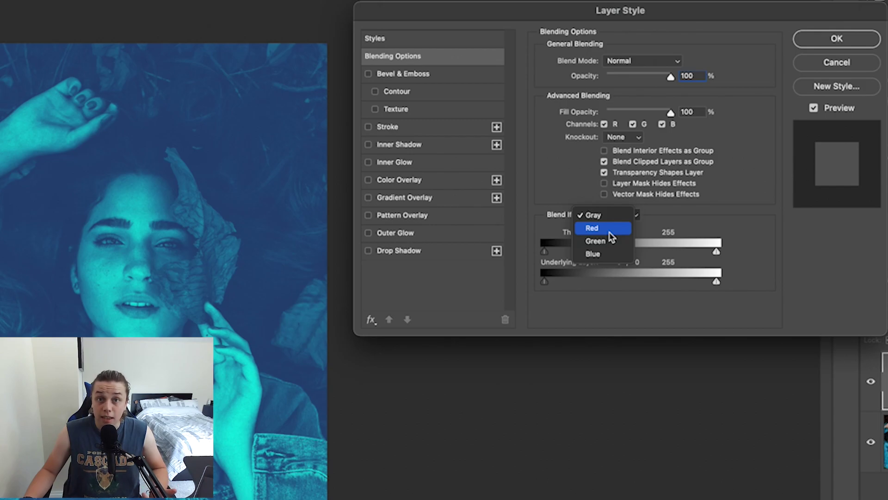
Set Blend If to Red, split the Underlying Layer white limit to 44/255 and the This Layer black limit to about 0/45, and apply.
click(609, 232)
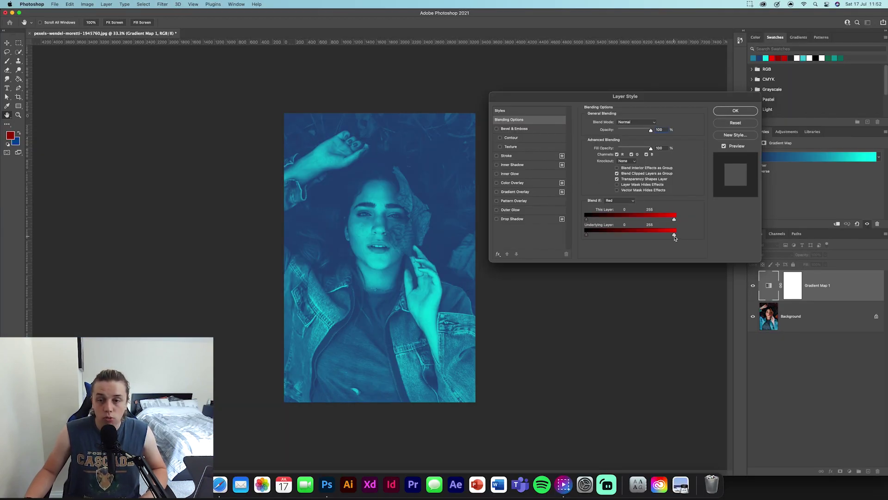
drag(675, 238, 601, 243)
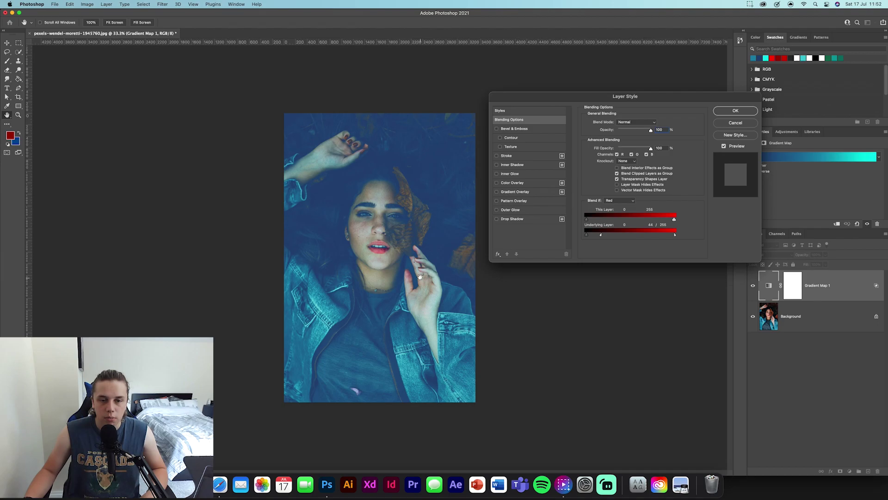
mouse_move(588, 237)
mouse_down()
mouse_move(595, 237)
mouse_move(579, 234)
mouse_up()
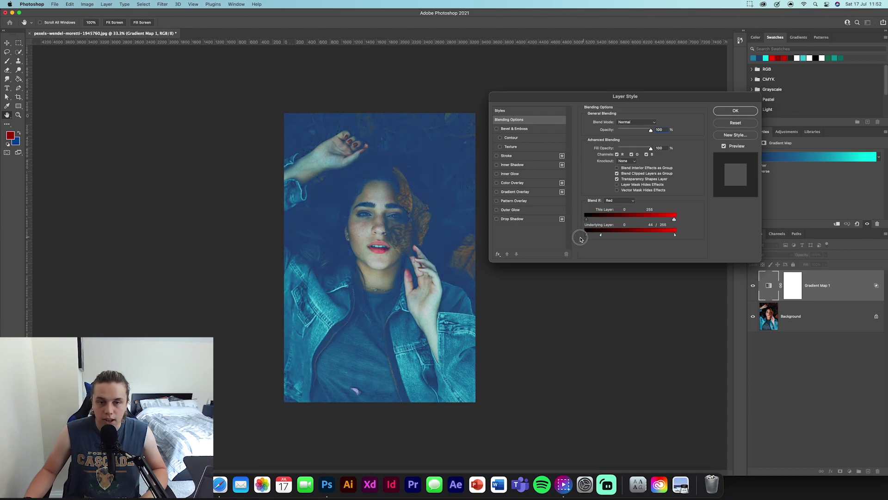
mouse_move(675, 220)
mouse_down()
mouse_move(587, 223)
mouse_move(675, 219)
mouse_up()
mouse_move(587, 219)
mouse_down()
mouse_move(611, 222)
mouse_move(602, 226)
mouse_up()
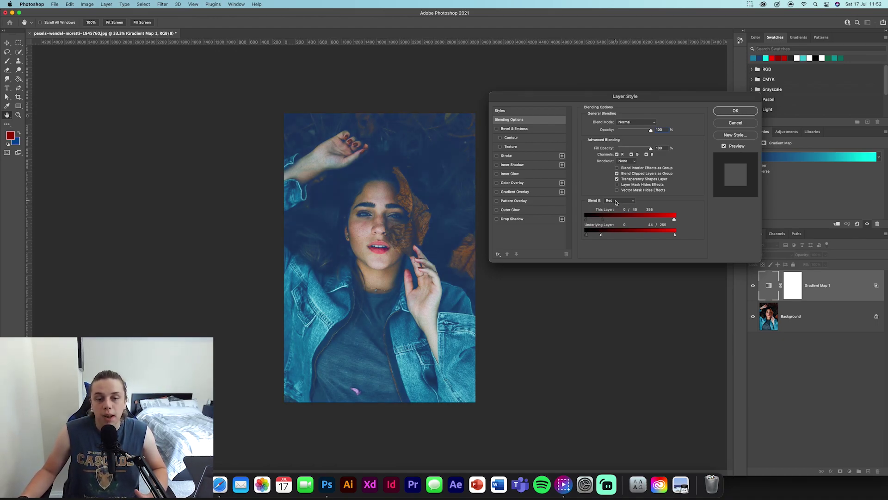
click(736, 112)
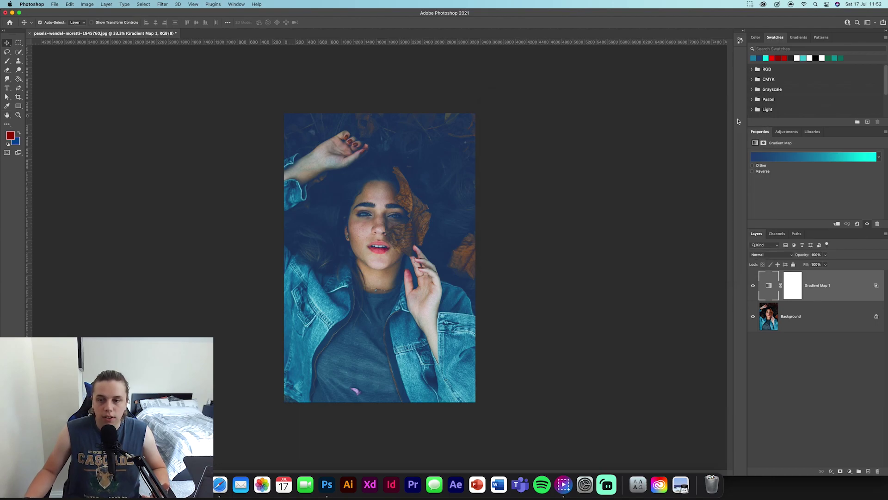
Compare the photo with and without Gradient Map 1 and lower the layer's opacity to 50%.
click(753, 286)
click(753, 287)
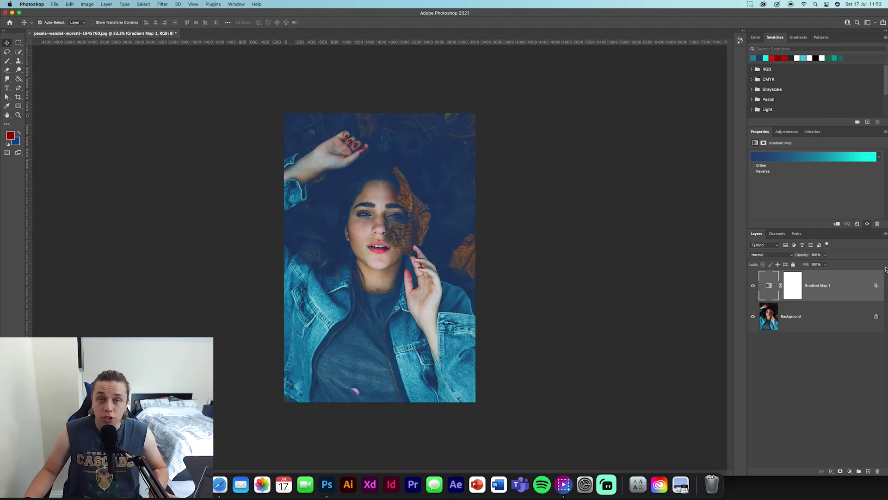
drag(808, 258, 793, 259)
click(753, 287)
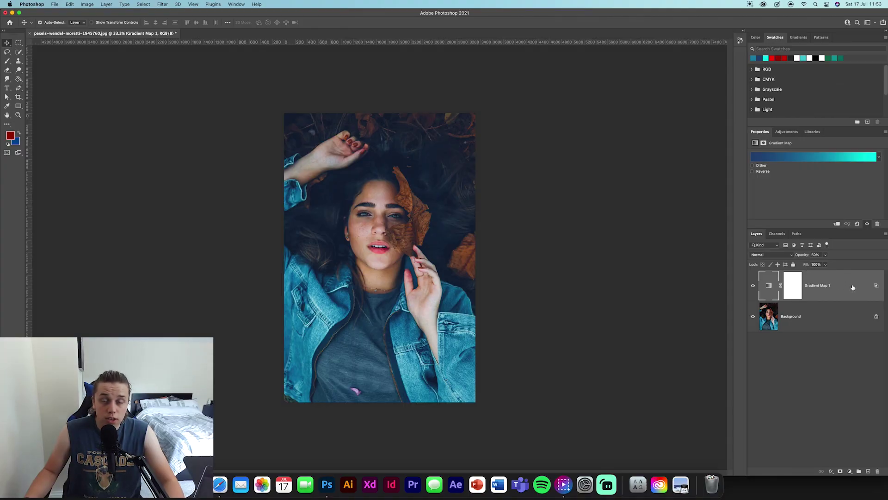
double_click(843, 282)
key(Escape)
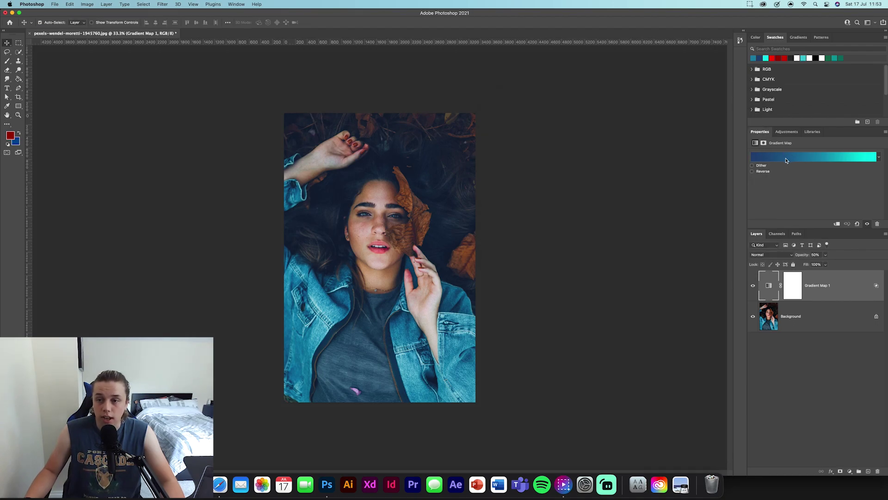
Save the layer's blue-to-turquoise gradient as a new preset named "tutorial".
click(821, 159)
scroll(616, 147, down, 1)
scroll(612, 146, up, 4)
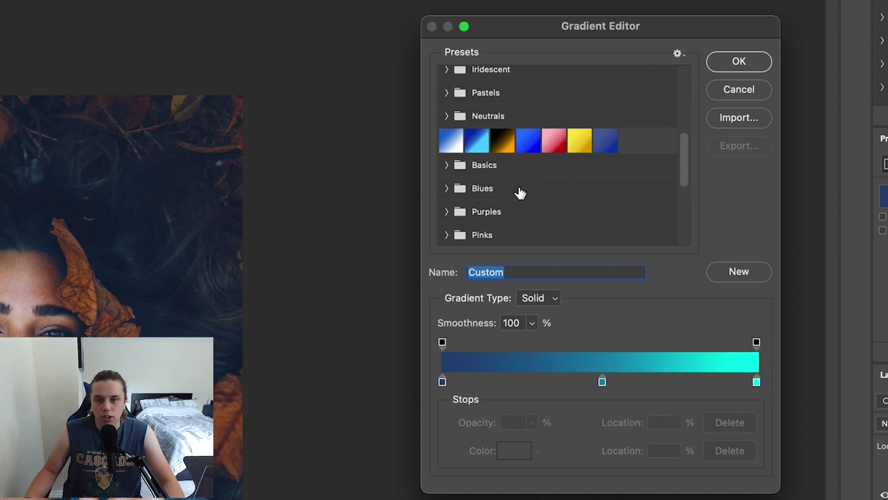
scroll(534, 186, down, 5)
scroll(534, 186, down, 3)
scroll(532, 185, up, 7)
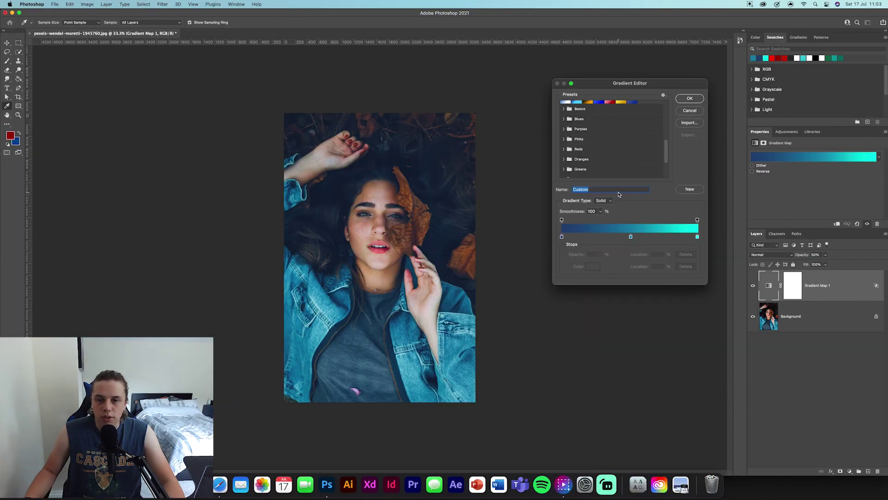
text(tutorial)
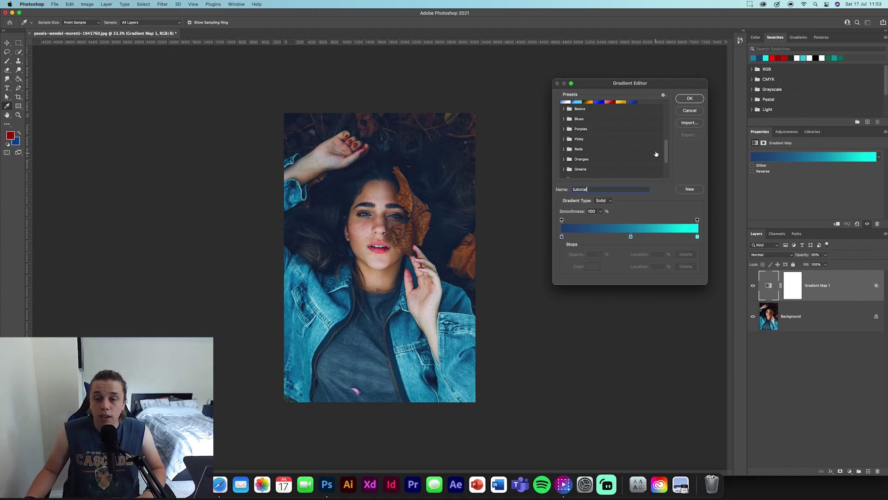
click(688, 189)
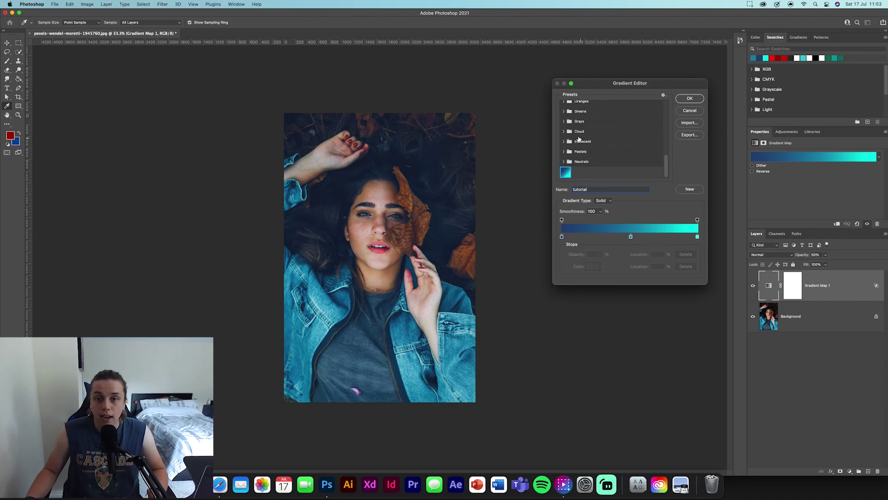
Try the Cloud_04 preset on the gradient map and reapply the saved tutorial preset.
click(565, 131)
click(606, 143)
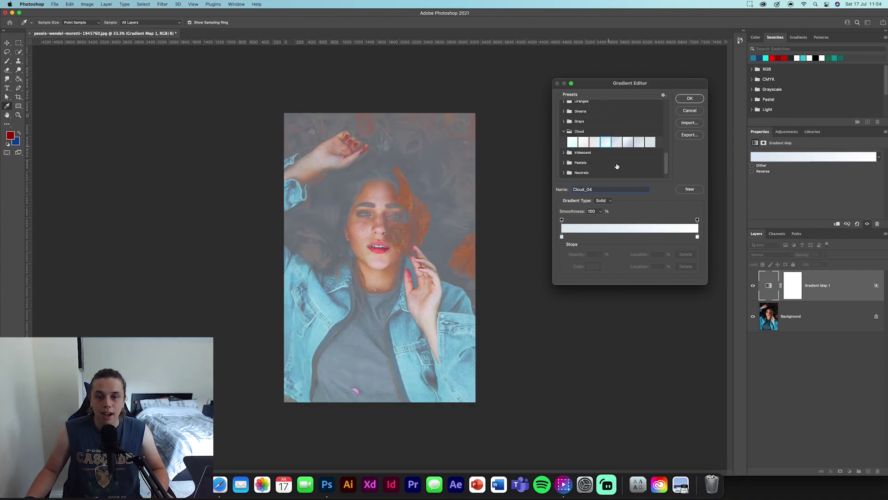
scroll(604, 152, down, 1)
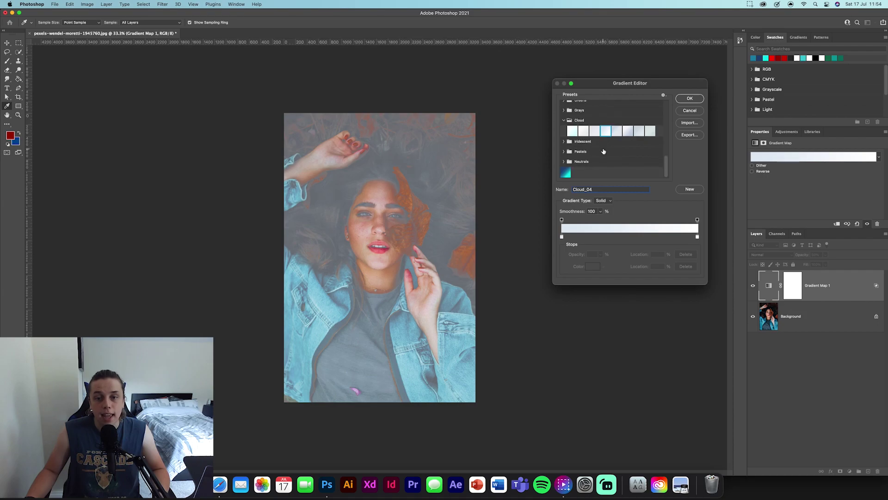
click(566, 172)
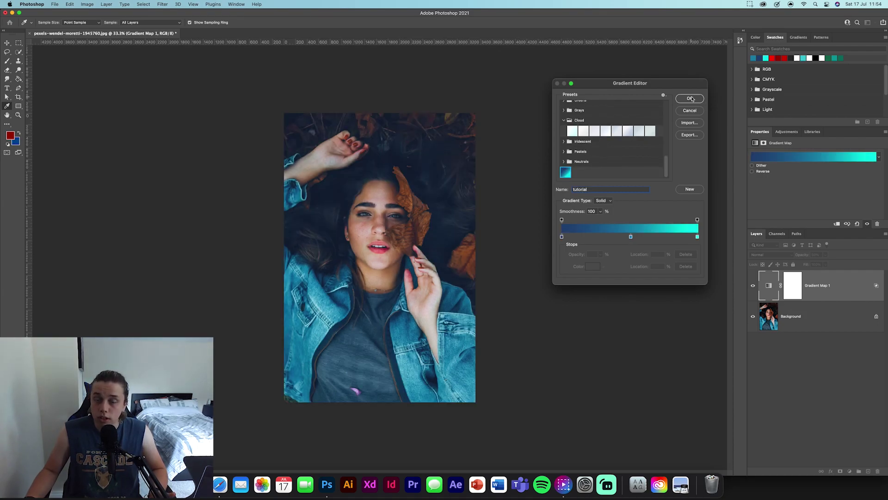
Try the pink-to-red and yellow gradient presets, and apply the black-to-orange preset to Gradient Map 1.
scroll(632, 160, down, 4)
click(610, 131)
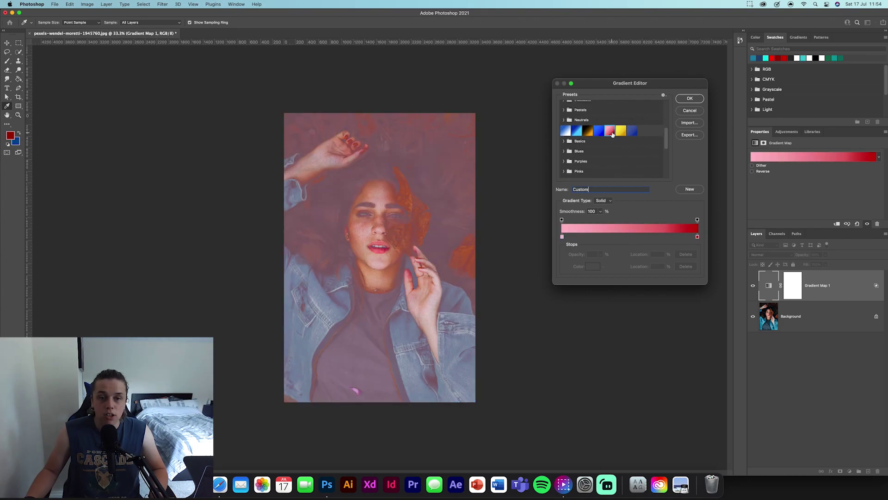
click(621, 132)
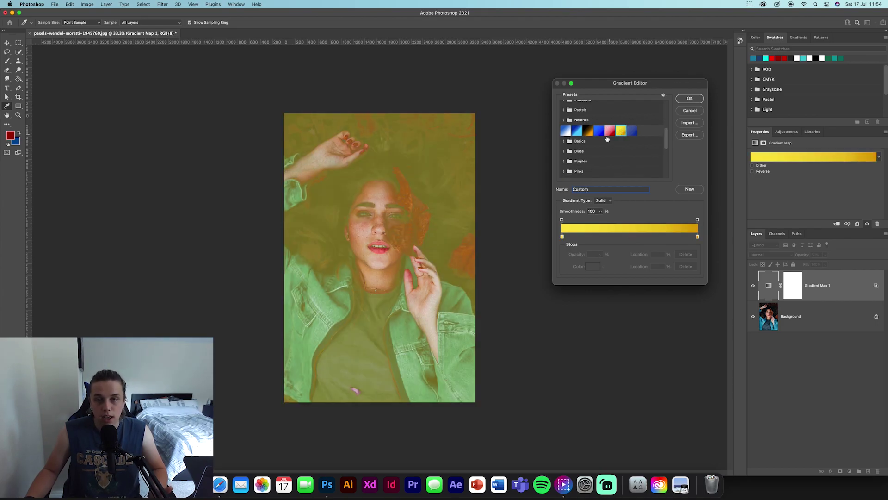
click(589, 132)
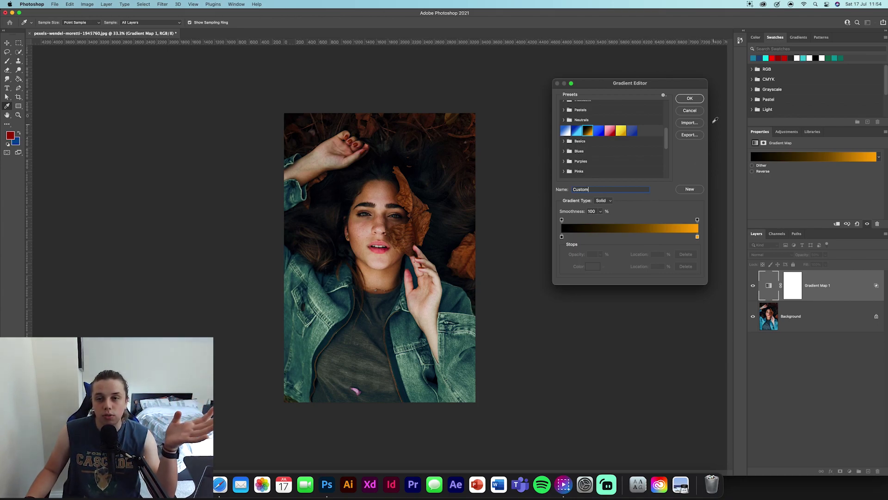
scroll(585, 153, up, 2)
click(690, 98)
Hide Gradient Map 1 and add a second gradient map adjustment layer using the Red_07 preset.
click(753, 285)
click(851, 471)
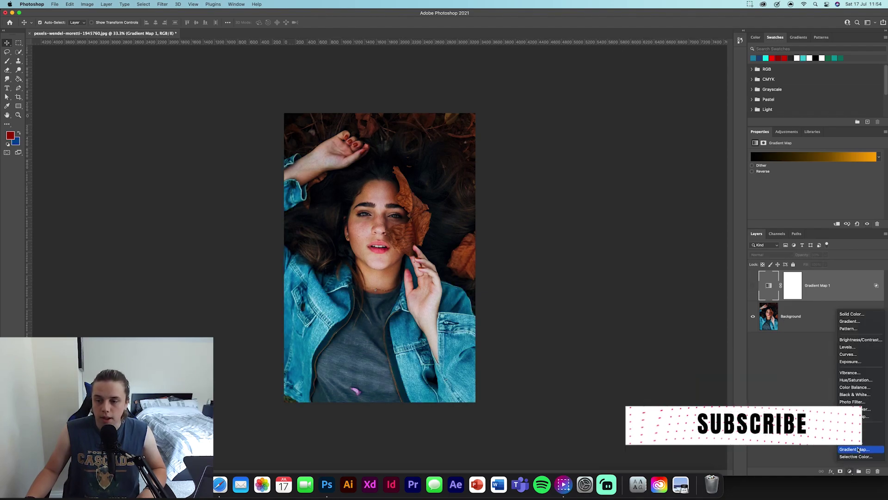
click(859, 450)
click(784, 158)
scroll(568, 123, down, 1)
click(564, 141)
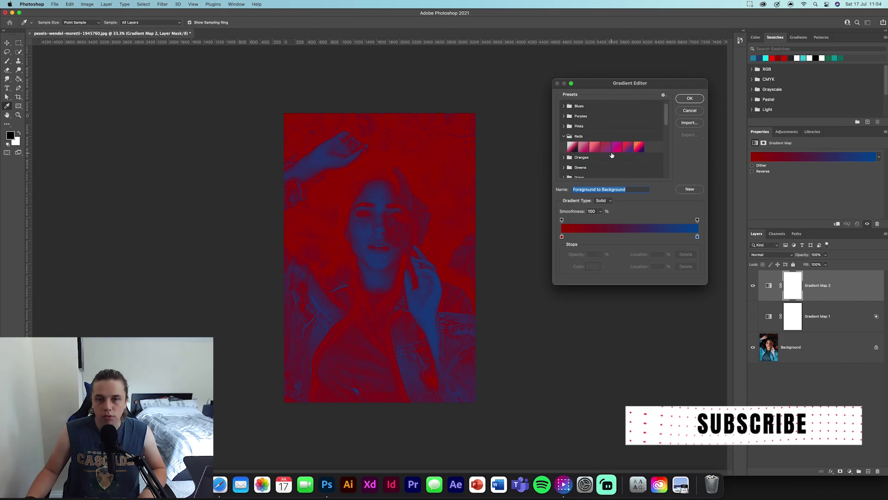
scroll(612, 155, down, 1)
click(635, 147)
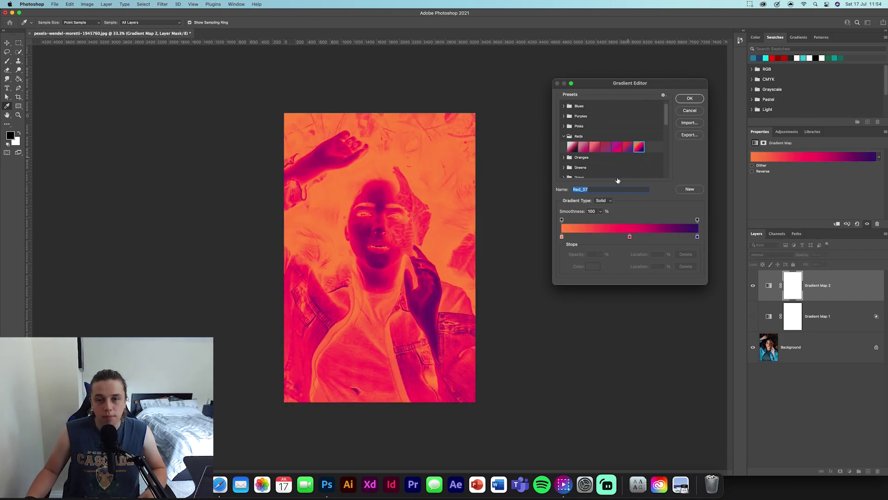
Swap the gradient's end stops so it runs from purple through pink to orange, and apply it.
mouse_move(563, 239)
mouse_down()
mouse_move(694, 237)
mouse_move(562, 237)
mouse_up()
drag(689, 237, 697, 240)
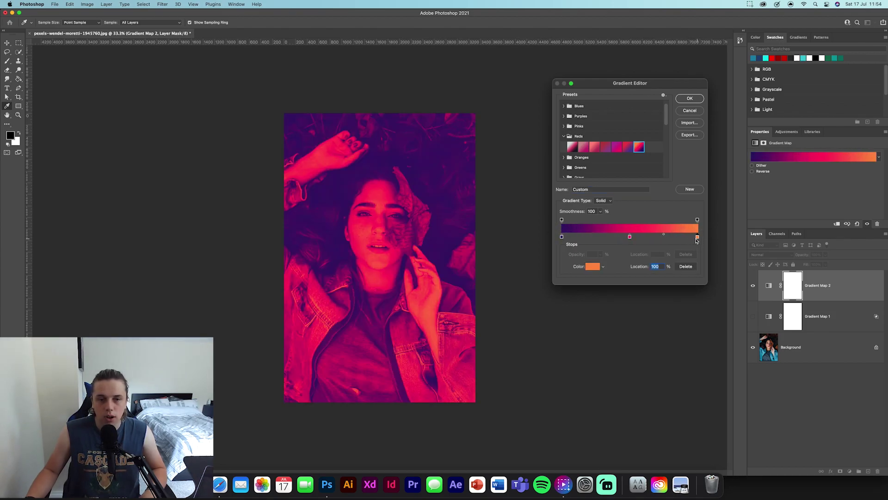
click(689, 98)
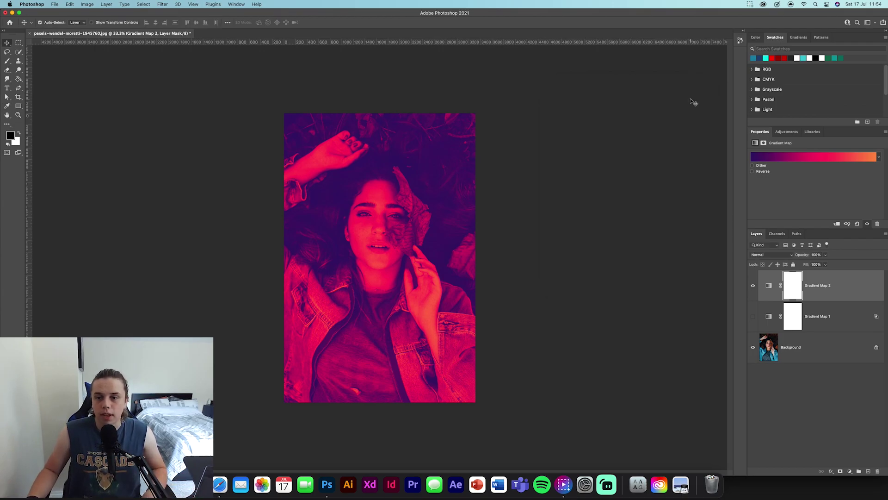
Preview blend modes for Gradient Map 2, and split its Gray Blend If limits to about 0/38 for This Layer and 0/58, 139/255 for Underlying Layer.
click(786, 256)
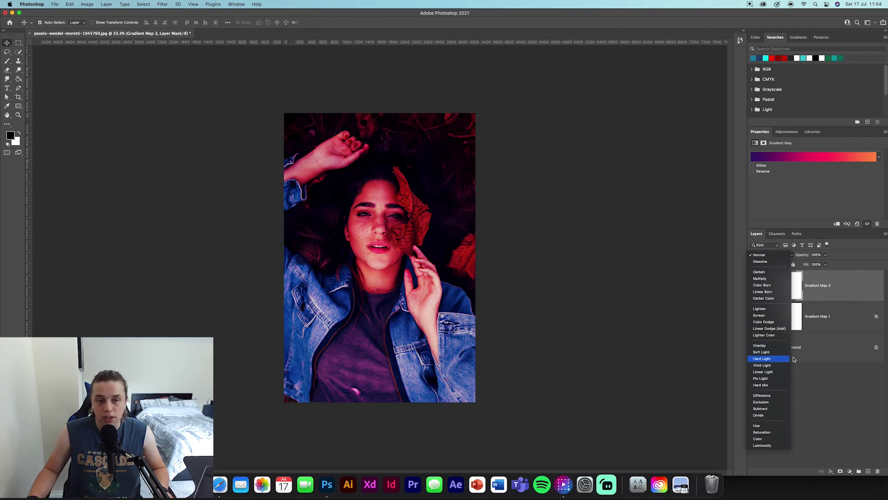
click(874, 295)
double_click(855, 289)
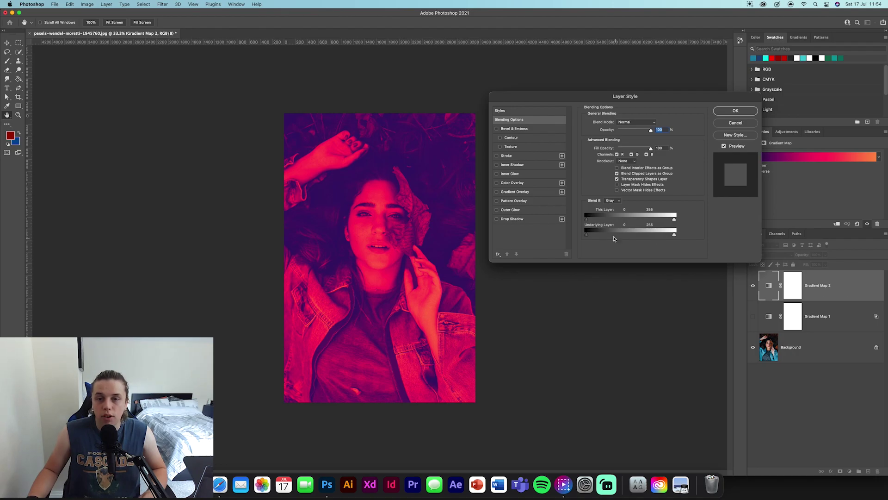
mouse_move(588, 217)
mouse_down()
mouse_move(611, 223)
mouse_move(590, 220)
mouse_move(600, 221)
mouse_up()
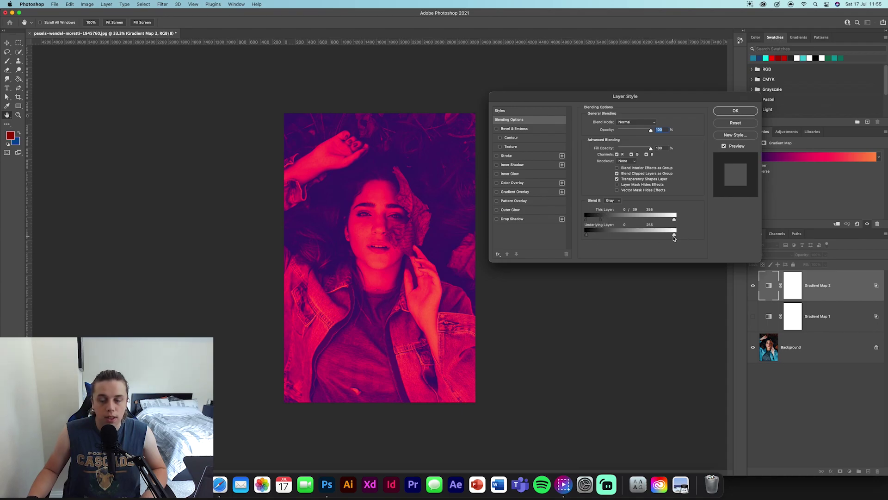
drag(675, 237, 606, 234)
Set Blend If to Red, split the Underlying Layer white limit to 130/255 and the This Layer black limit, and apply.
click(614, 200)
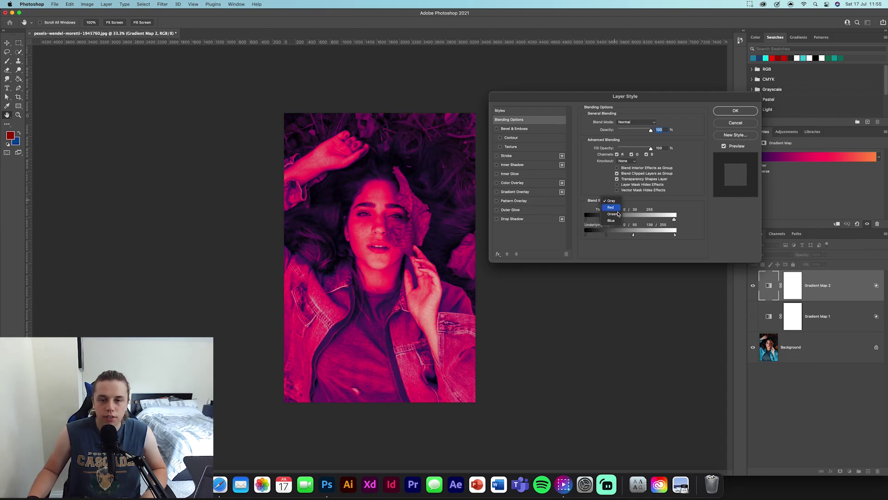
click(611, 207)
drag(675, 234, 632, 240)
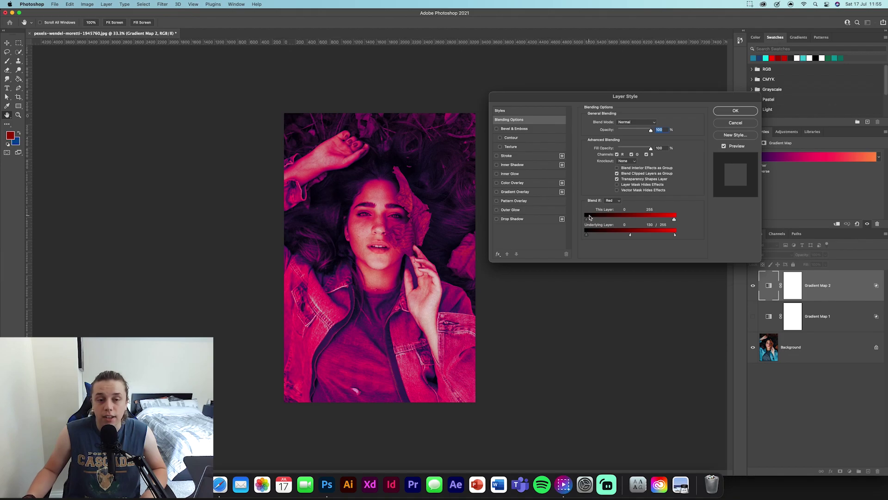
drag(587, 220, 568, 236)
mouse_move(674, 219)
mouse_down()
mouse_move(666, 221)
mouse_move(676, 221)
mouse_up()
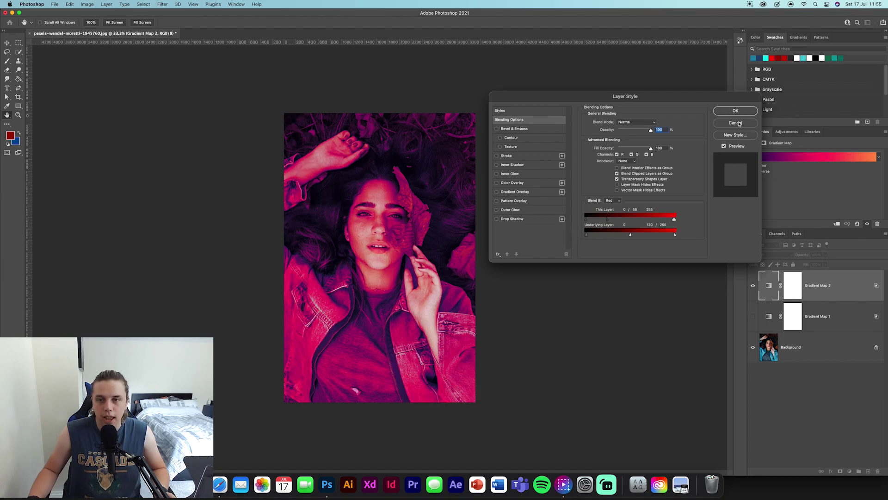
click(736, 111)
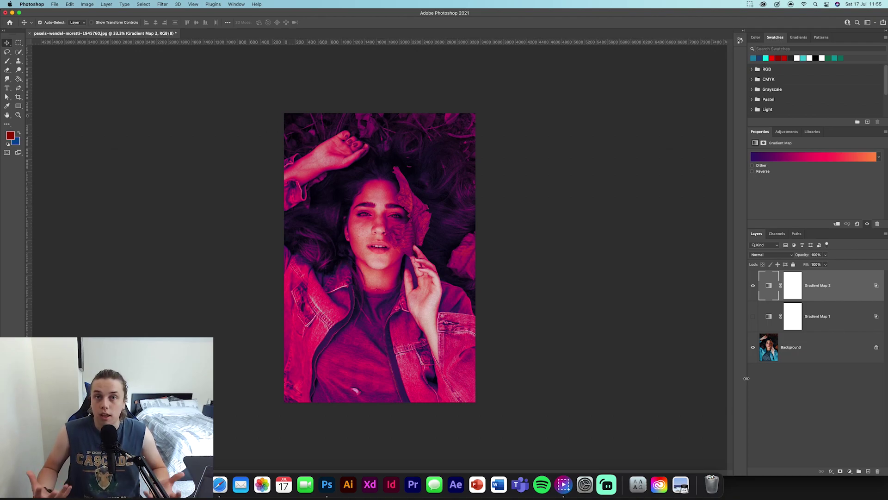
Hide Gradient Map 2 and add a third gradient map adjustment layer above it.
click(752, 286)
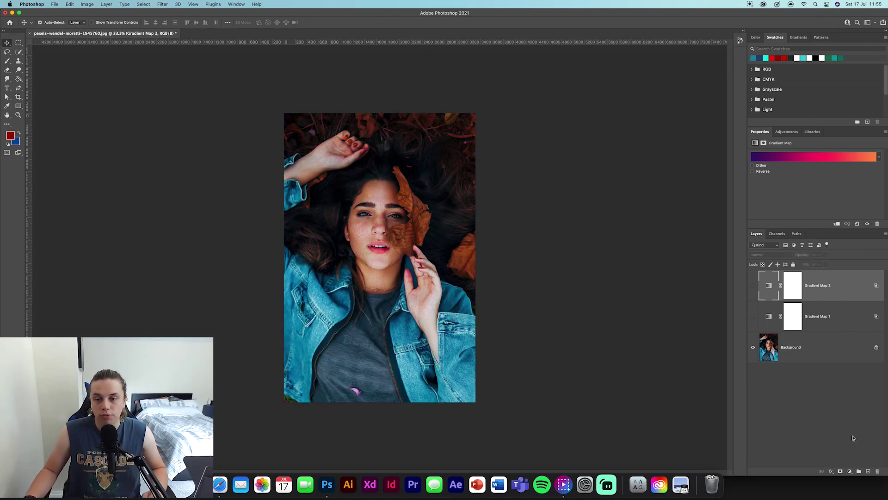
click(850, 471)
click(861, 453)
Edit the third gradient map's gradient, setting its start stop to black and its end stop to yellow #fff000.
click(802, 158)
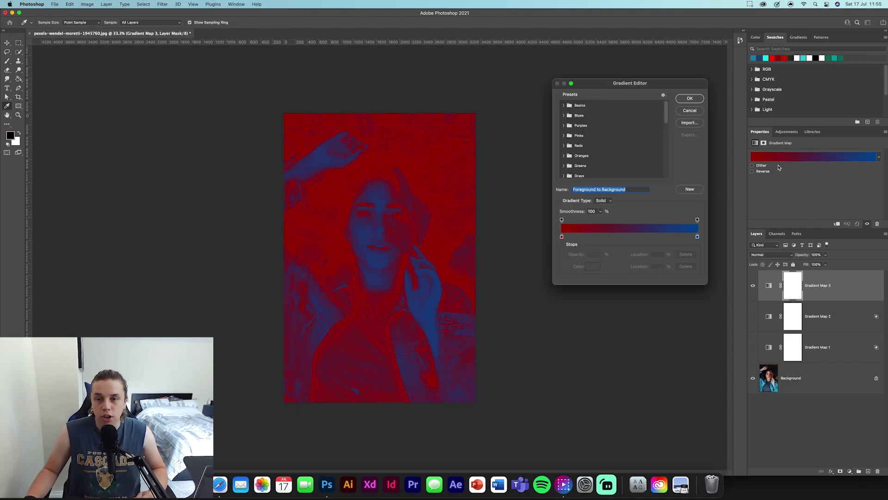
double_click(562, 237)
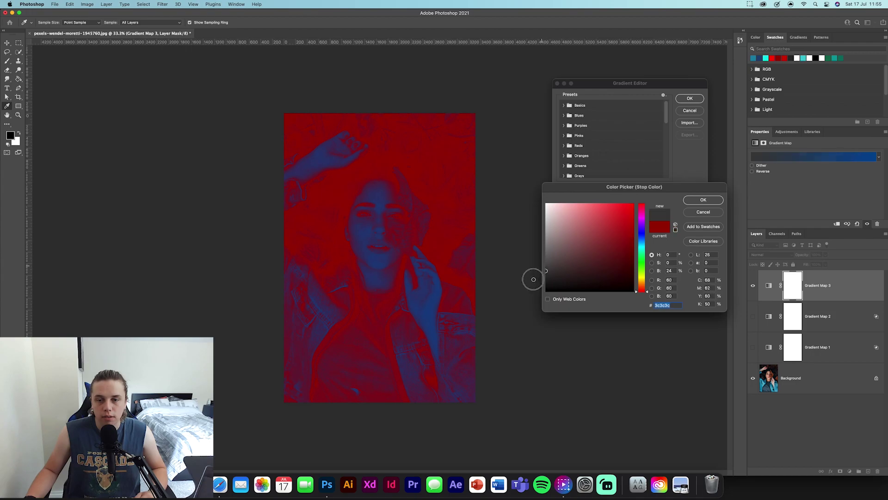
drag(547, 289, 528, 303)
click(700, 202)
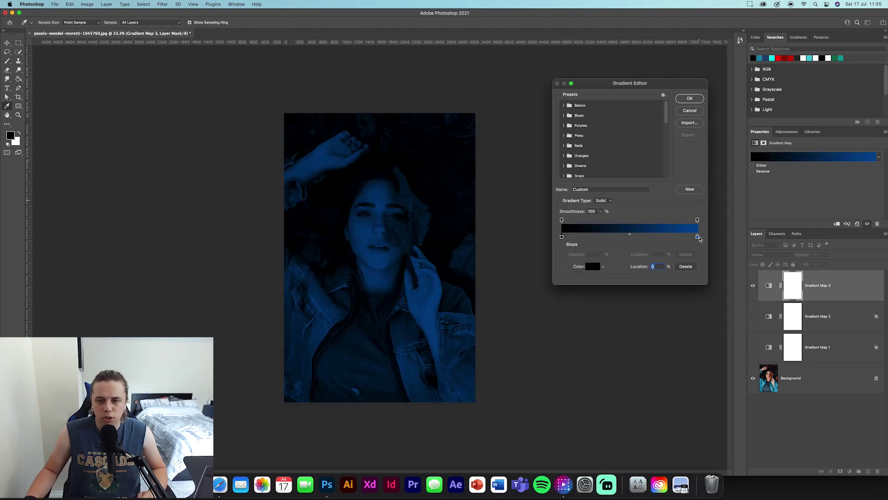
double_click(696, 239)
text(ffff000)
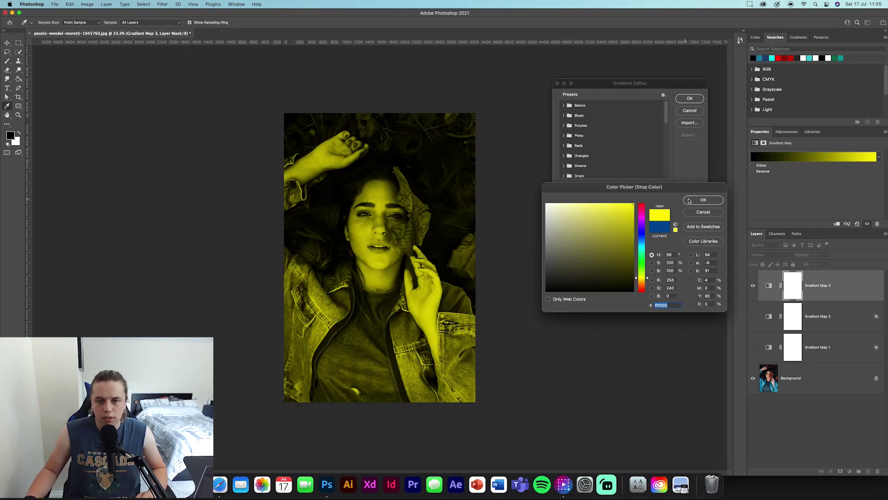
click(703, 199)
Add an orange stop at 49% in the middle of the gradient.
click(629, 236)
double_click(628, 237)
click(702, 199)
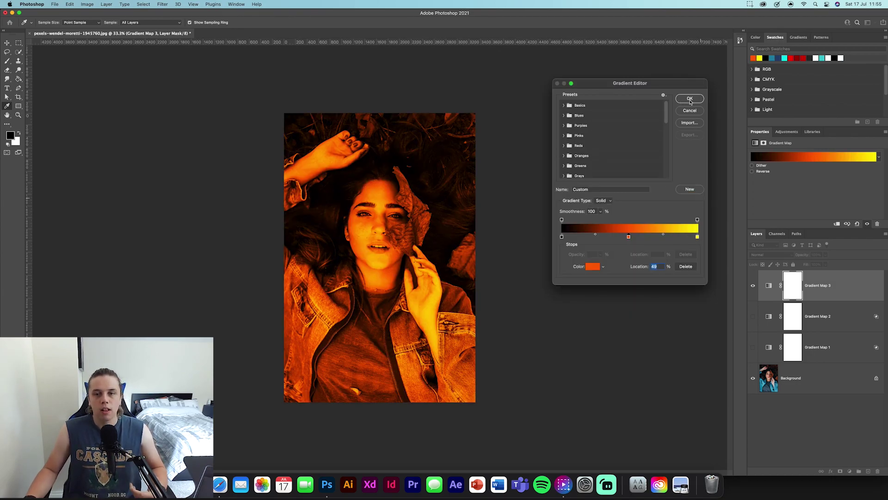
Save the gradient as a new preset named "orrange yellow" and apply it to the gradient map.
scroll(643, 171, up, 1)
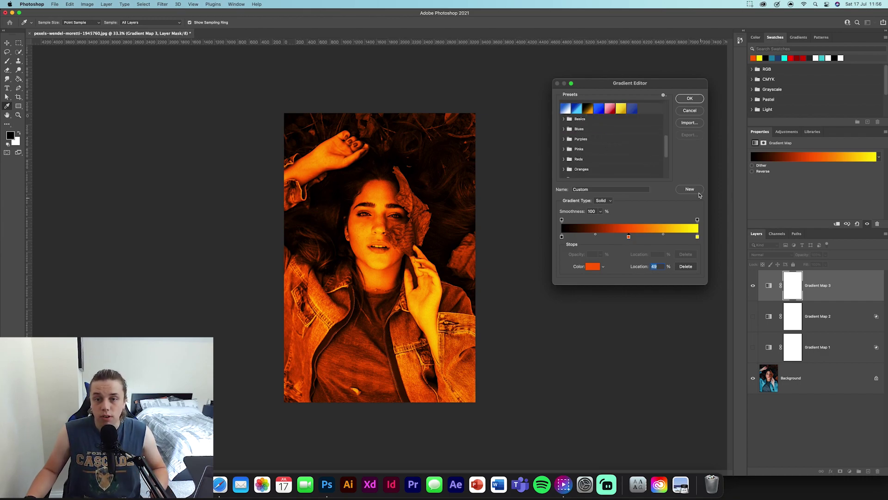
double_click(596, 190)
text(orrange yellow)
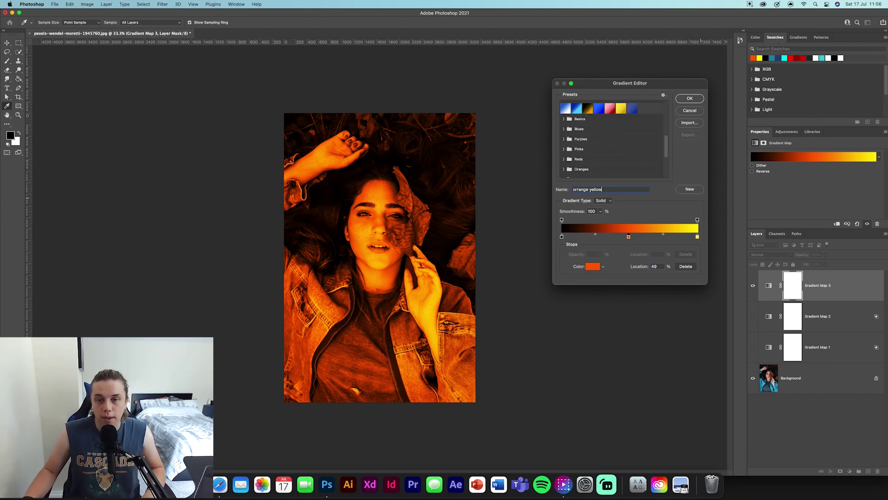
click(694, 189)
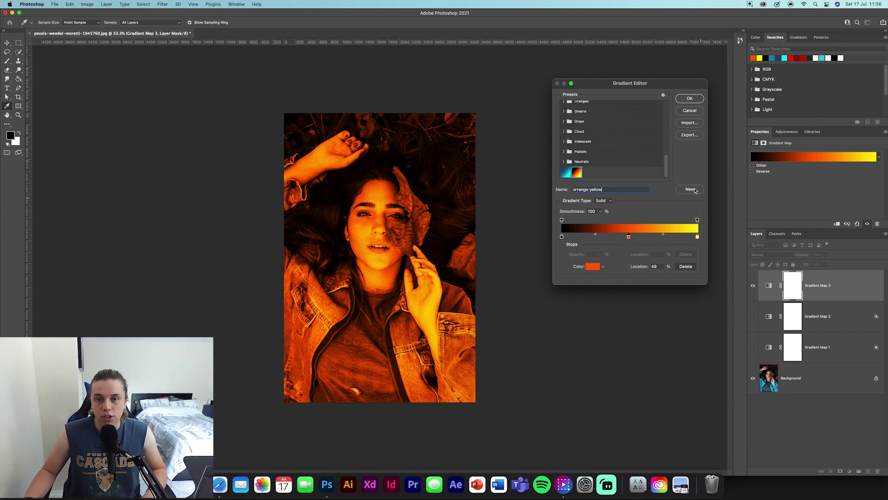
click(687, 100)
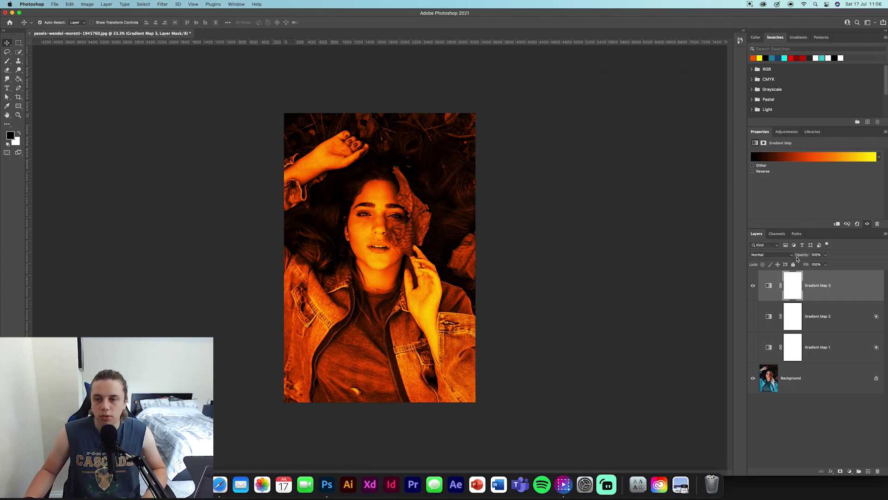
In Gradient Map 3's blending options, split the Underlying Layer black limit to 0/91 for Gray and the white limit to 175/255 for Red.
double_click(844, 285)
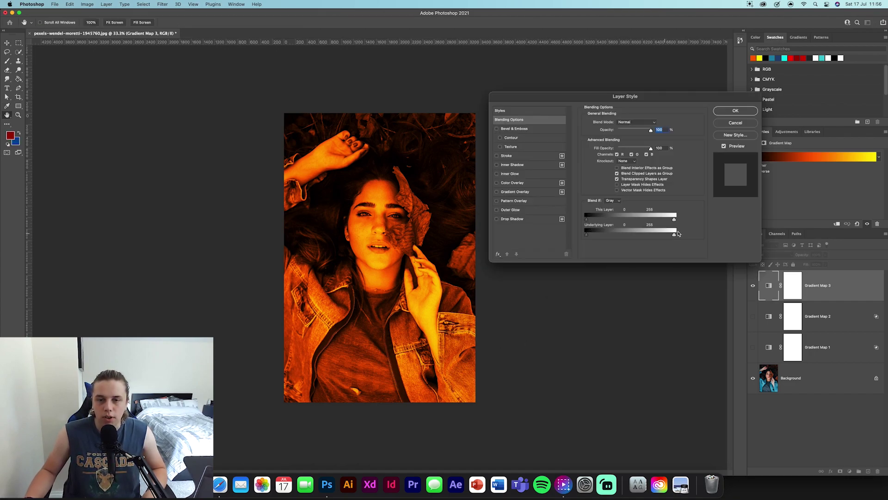
alt+drag(589, 237, 618, 236)
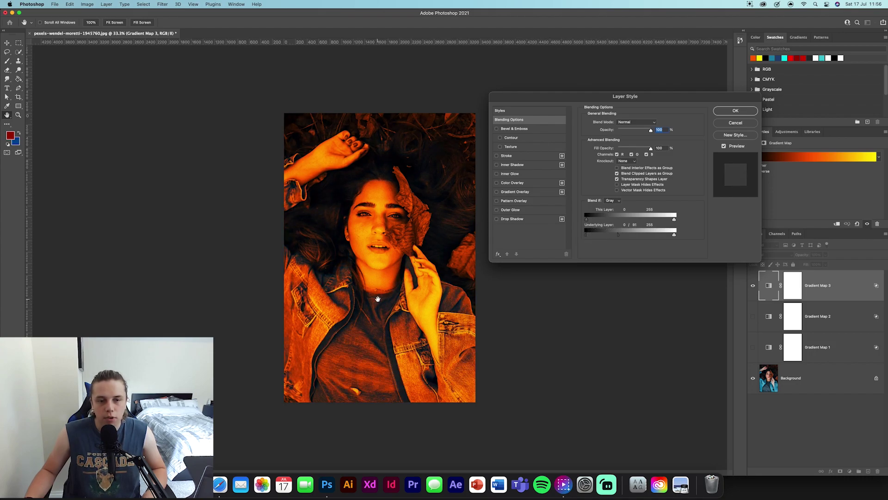
alt+drag(674, 235, 646, 236)
click(612, 201)
click(610, 207)
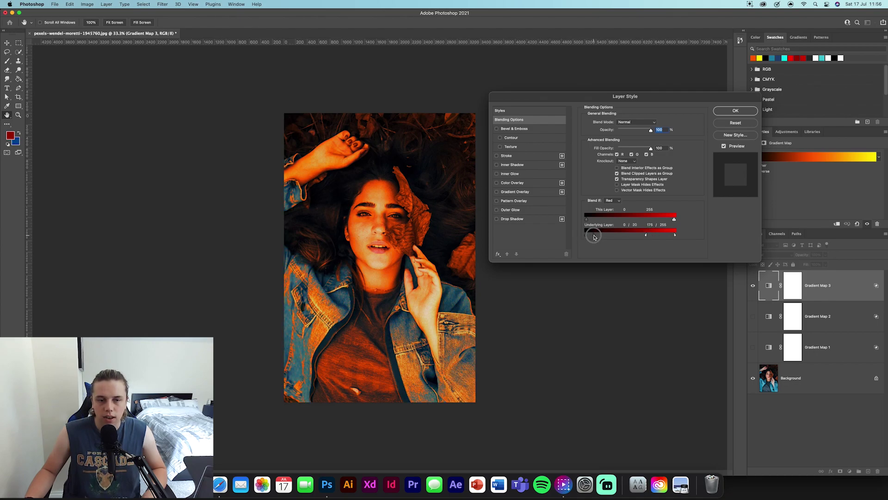
Set Blend If to Blue, split This Layer to 213/255 and Underlying Layer to 0/37 and 171/255, apply, and deselect the layer.
click(612, 201)
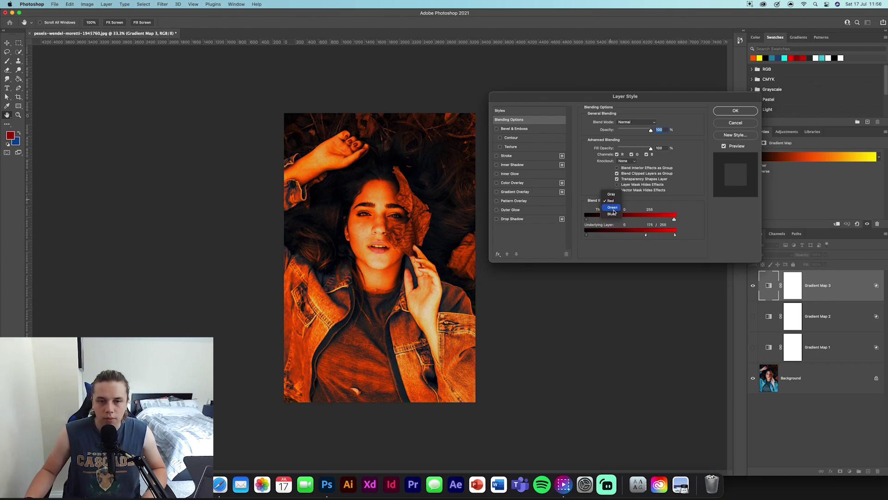
click(611, 214)
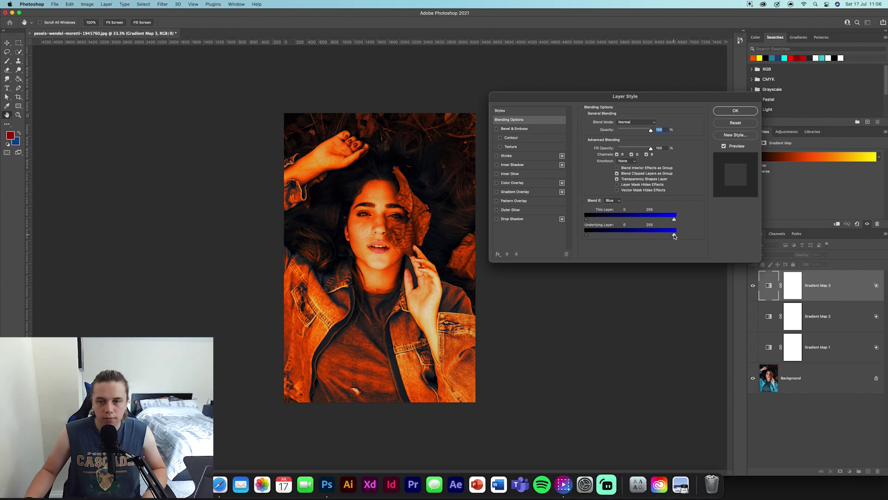
alt+drag(674, 236, 645, 237)
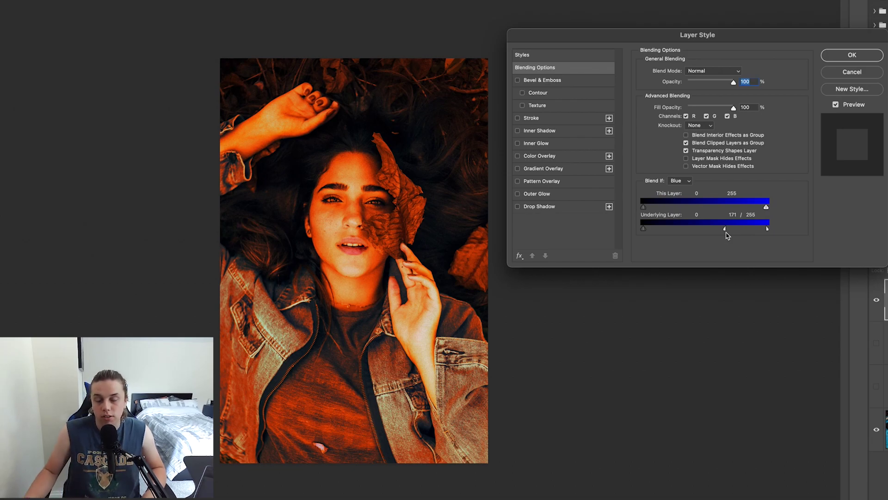
alt+drag(766, 207, 748, 213)
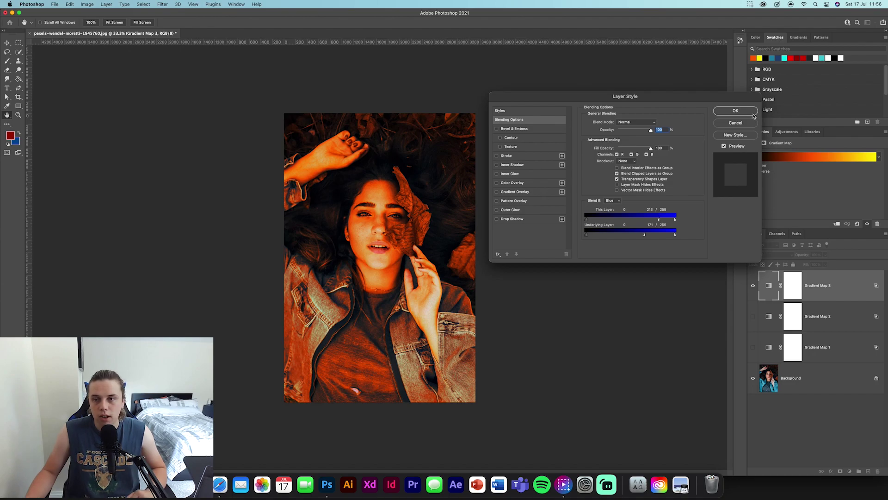
alt+drag(587, 234, 599, 235)
click(613, 201)
click(611, 181)
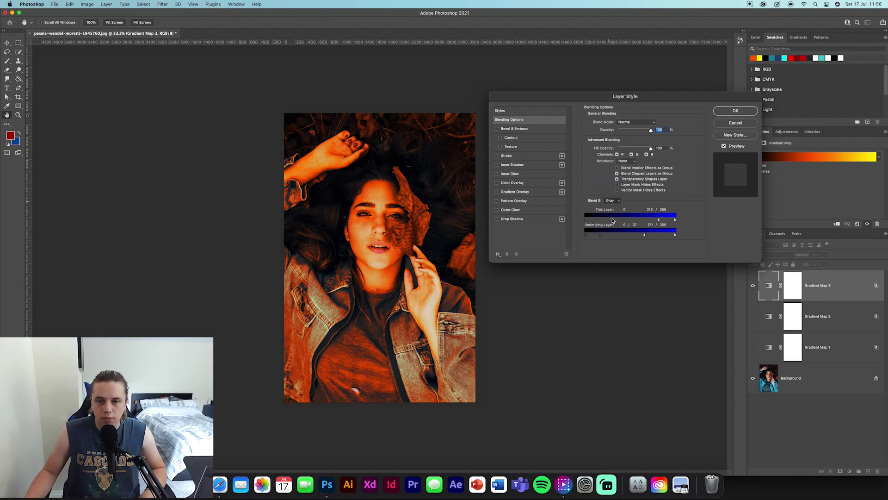
key(Return)
click(605, 314)
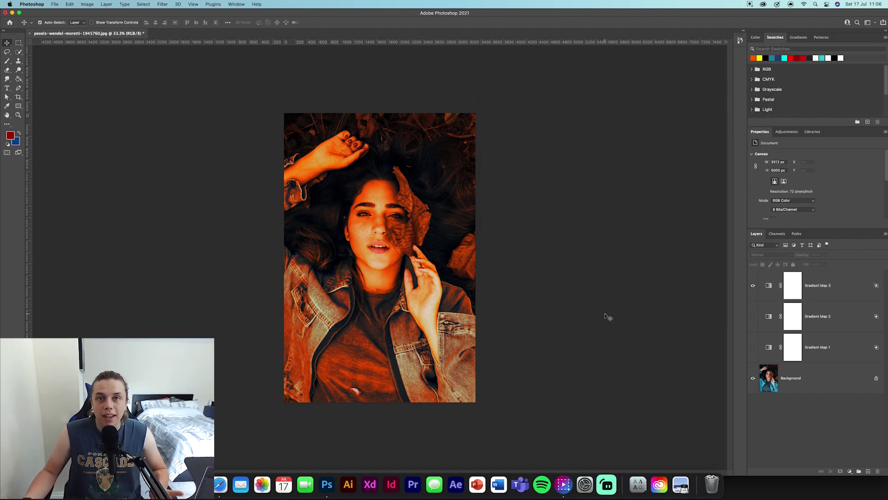